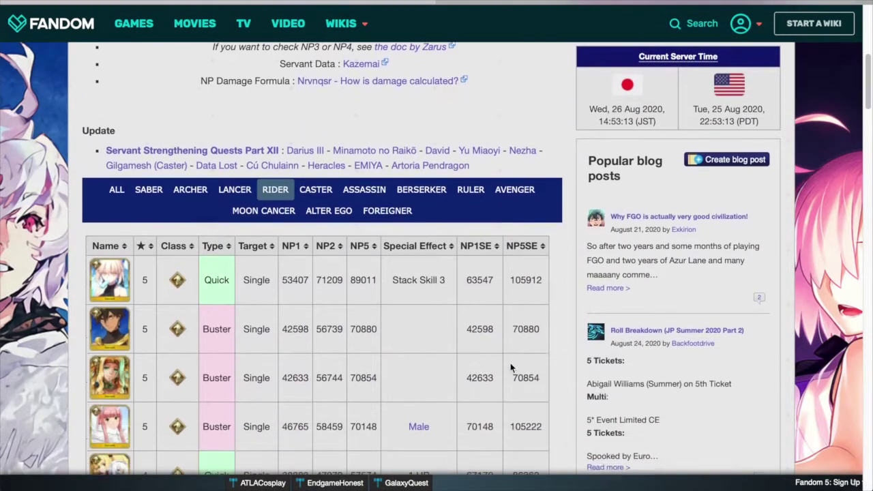
{"action": "scroll", "coordinate": [510, 363], "scroll_direction": "down", "scroll_amount": 3}
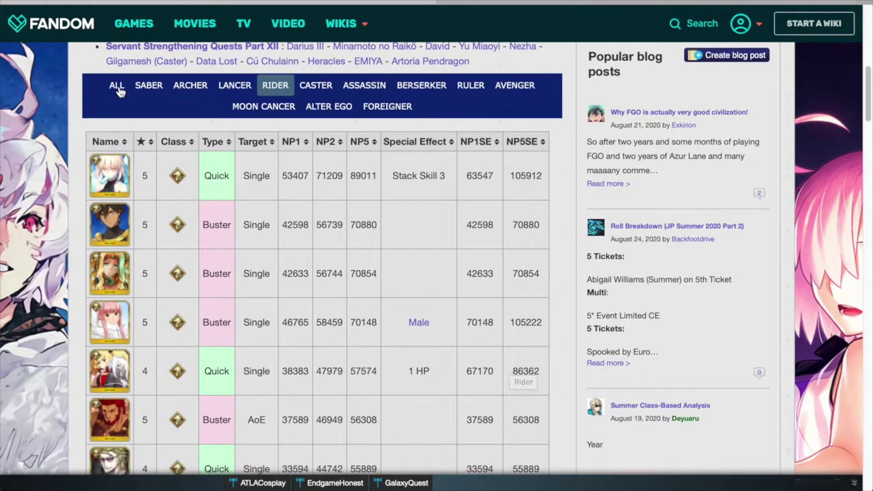
Step: Cycle through the ALL, Saber and Moon Cancer tabs, then list Casters sorted by NP5SE descending
{"action": "left_click", "coordinate": [118, 89]}
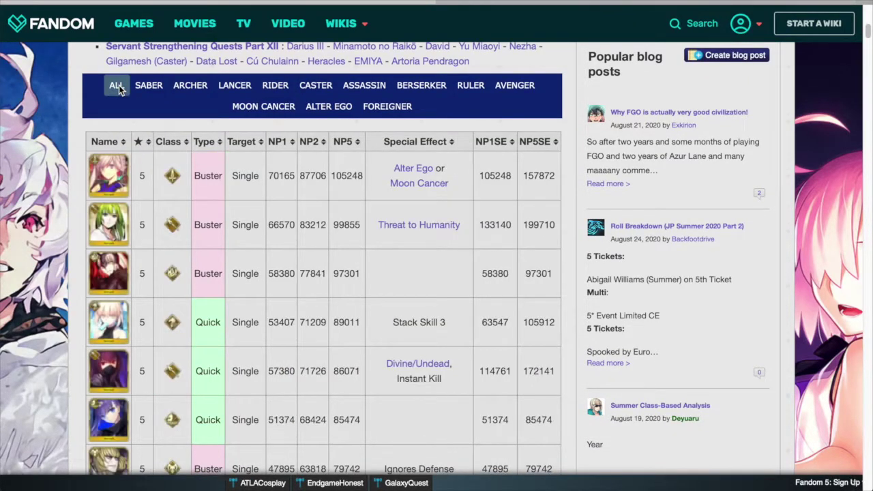
{"action": "left_click", "coordinate": [155, 91]}
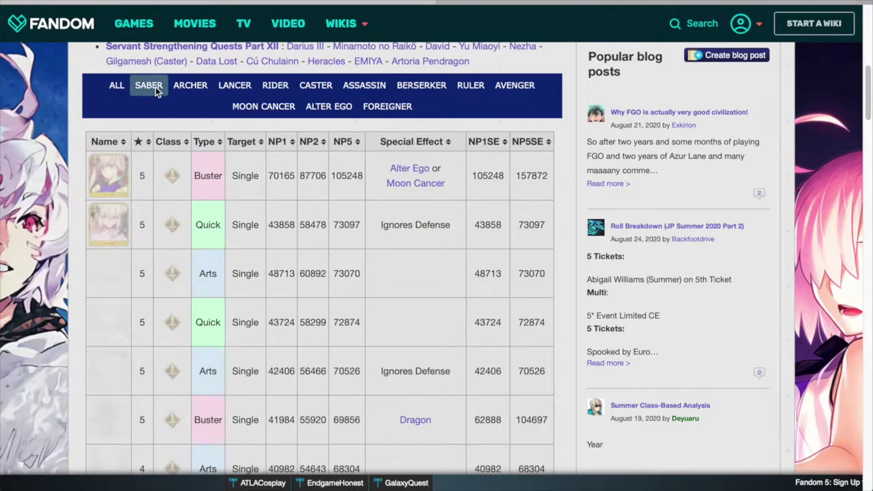
{"action": "left_click", "coordinate": [257, 107]}
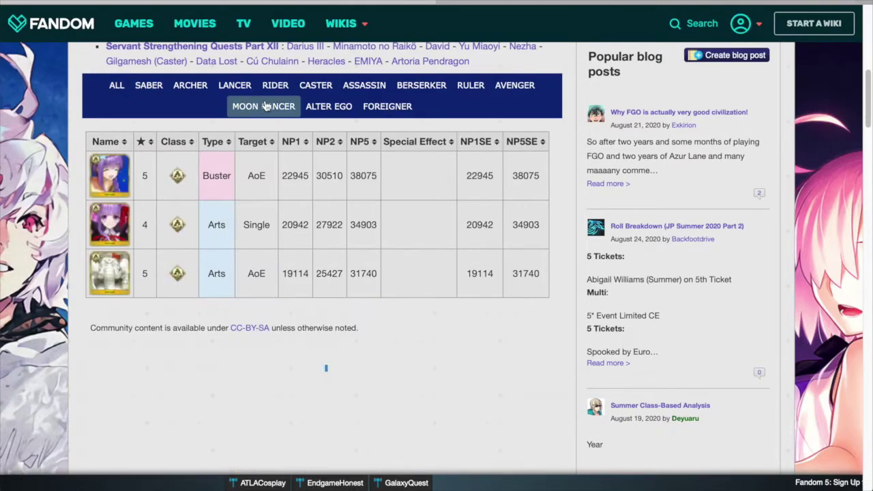
{"action": "left_click", "coordinate": [307, 91]}
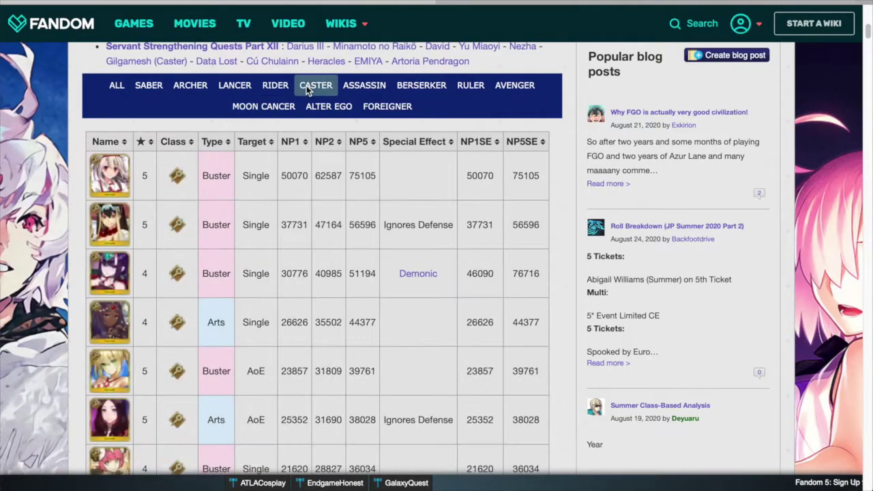
{"action": "left_click", "coordinate": [529, 143]}
{"action": "left_click", "coordinate": [528, 143]}
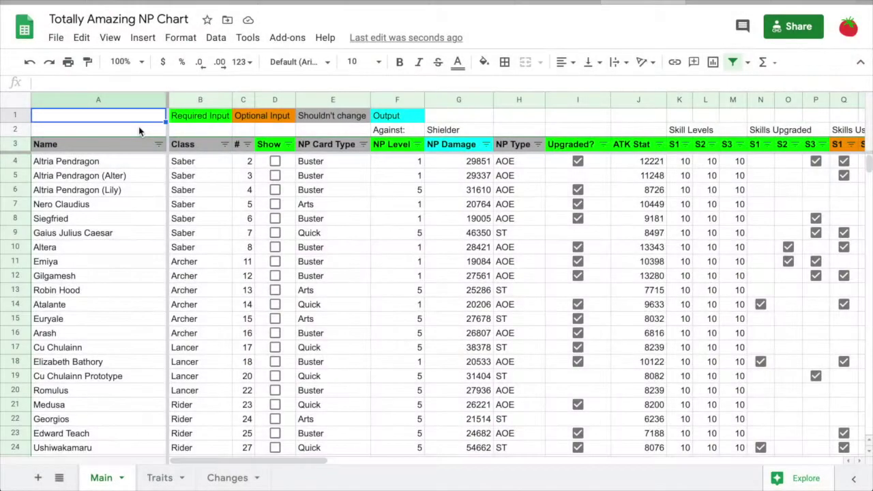
{"action": "left_click", "coordinate": [196, 114]}
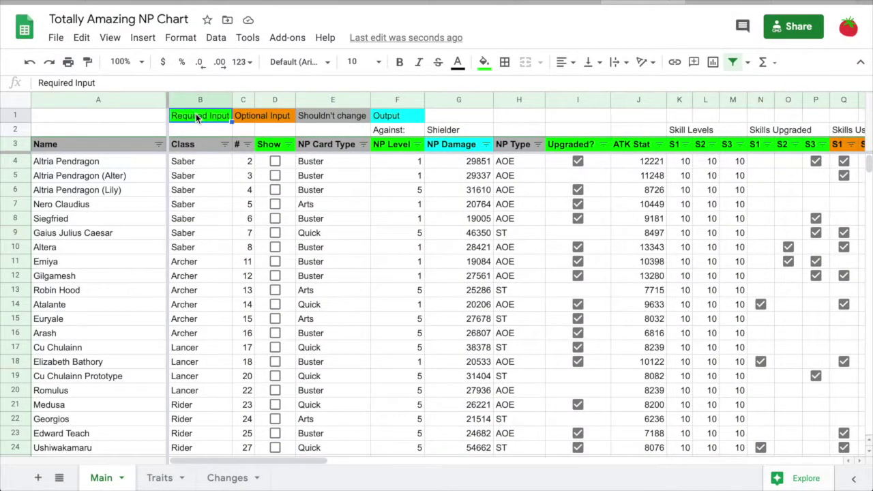
{"action": "left_click", "coordinate": [249, 118]}
{"action": "left_click", "coordinate": [327, 119]}
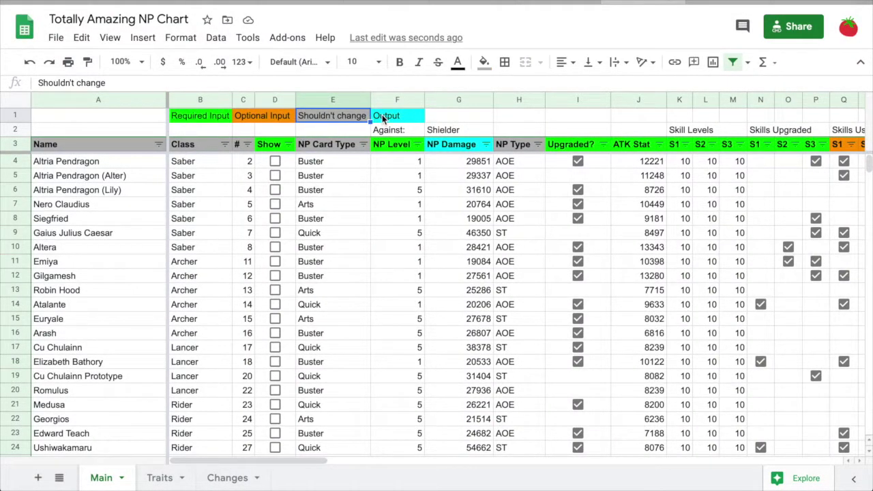
{"action": "left_click", "coordinate": [384, 118]}
{"action": "left_click", "coordinate": [399, 145]}
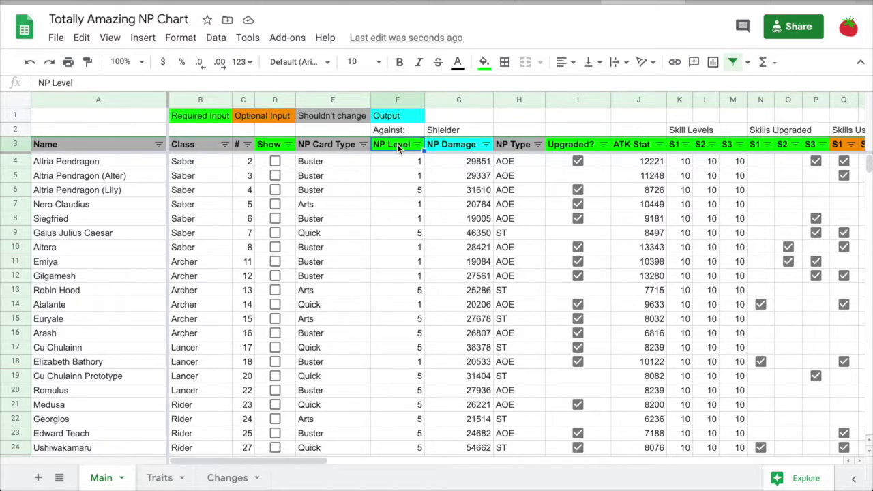
{"action": "left_click", "coordinate": [405, 167]}
{"action": "type", "text": "2"}
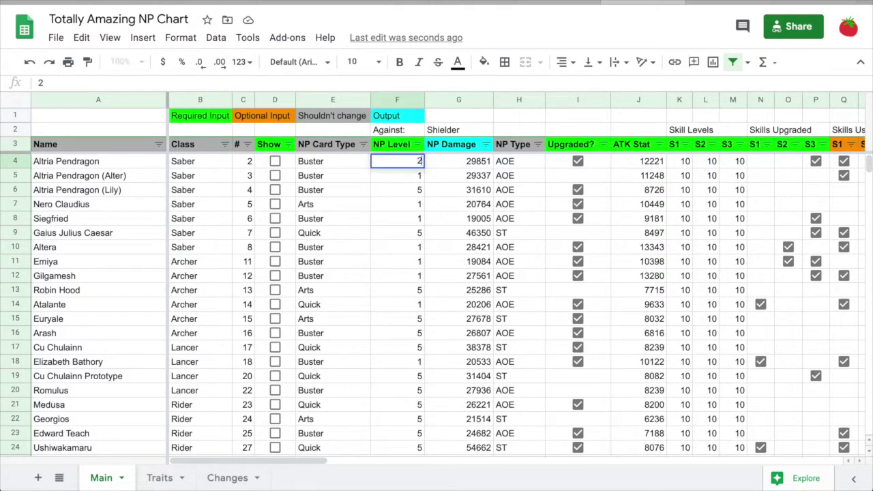
{"action": "key", "text": "Tab"}
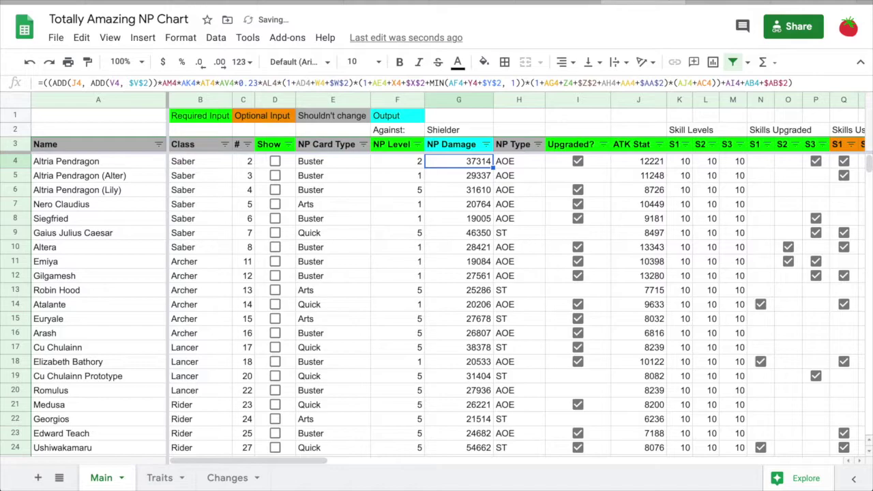
{"action": "key", "text": "ctrl+z"}
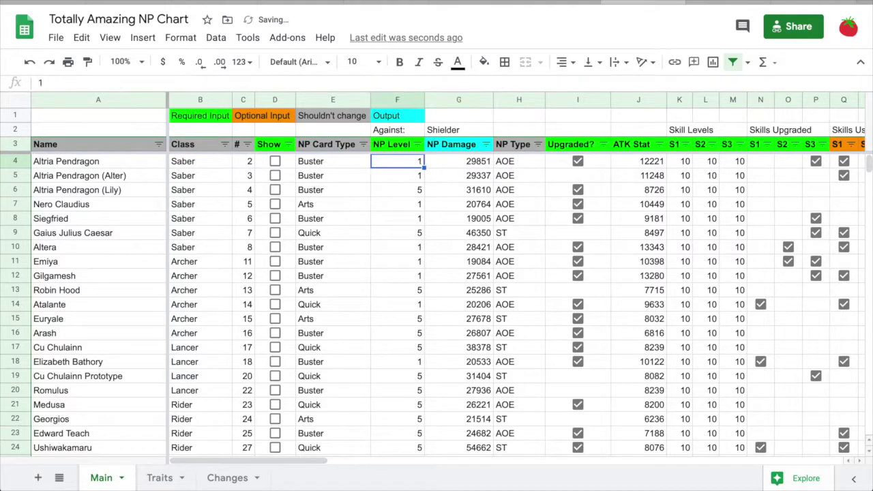
{"action": "left_click", "coordinate": [577, 162]}
{"action": "left_click", "coordinate": [575, 163]}
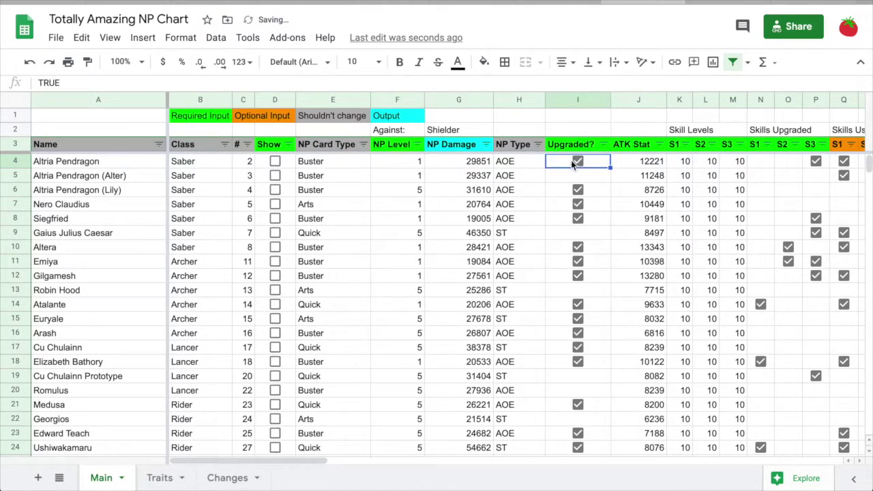
{"action": "left_click", "coordinate": [459, 146]}
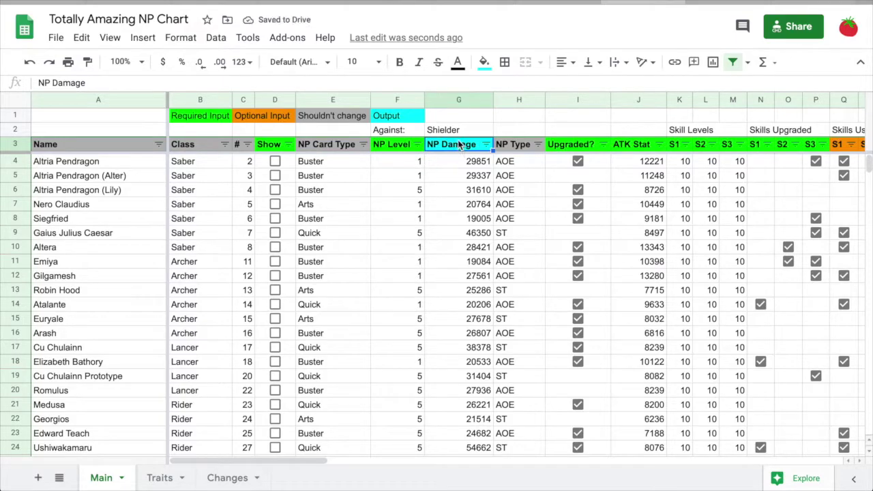
{"action": "left_click", "coordinate": [457, 131]}
{"action": "type", "text": "Rul"}
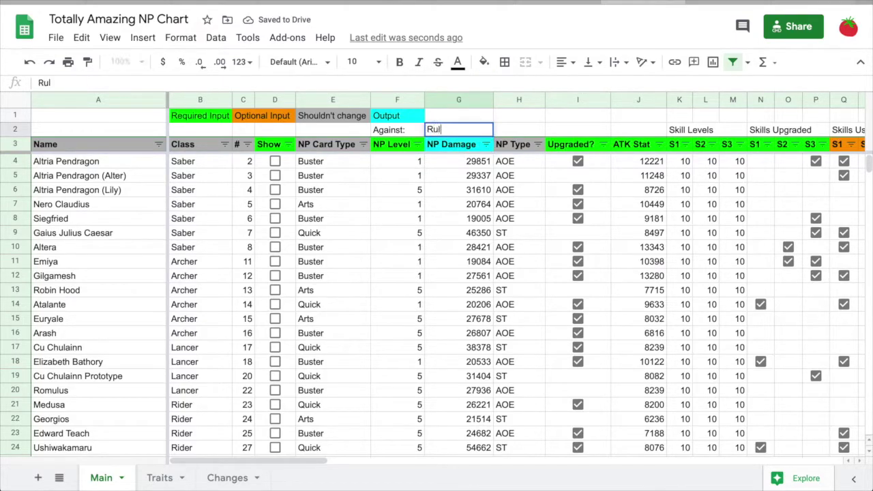
{"action": "type", "text": "er"}
{"action": "key", "text": "Return"}
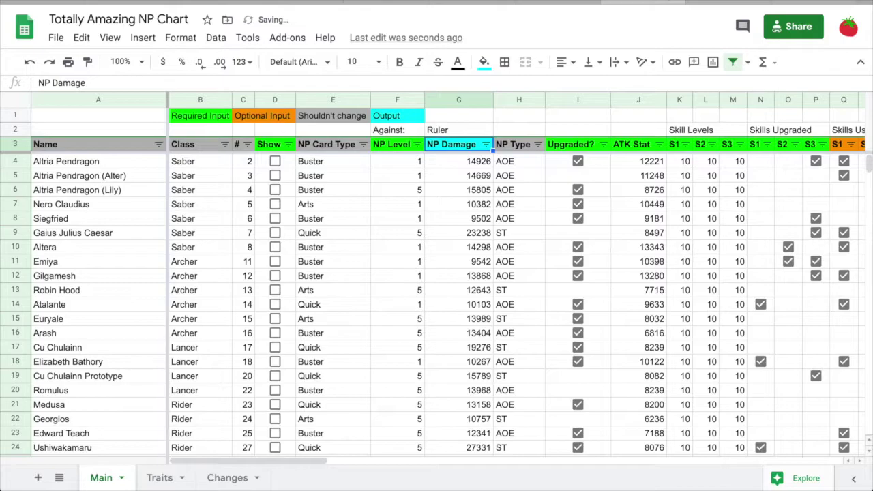
{"action": "key", "text": "ctrl+z"}
{"action": "scroll", "coordinate": [493, 152], "scroll_direction": "right", "scroll_amount": 3}
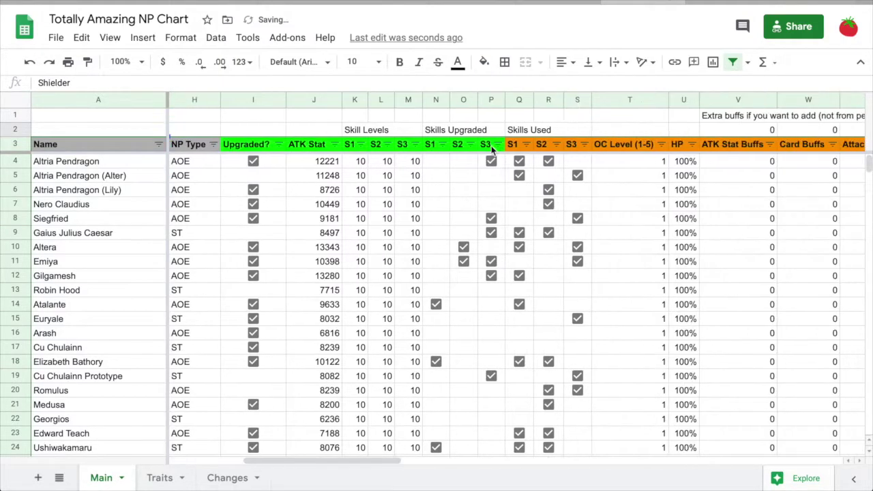
{"action": "scroll", "coordinate": [493, 152], "scroll_direction": "right", "scroll_amount": 4}
{"action": "scroll", "coordinate": [493, 150], "scroll_direction": "right", "scroll_amount": 1}
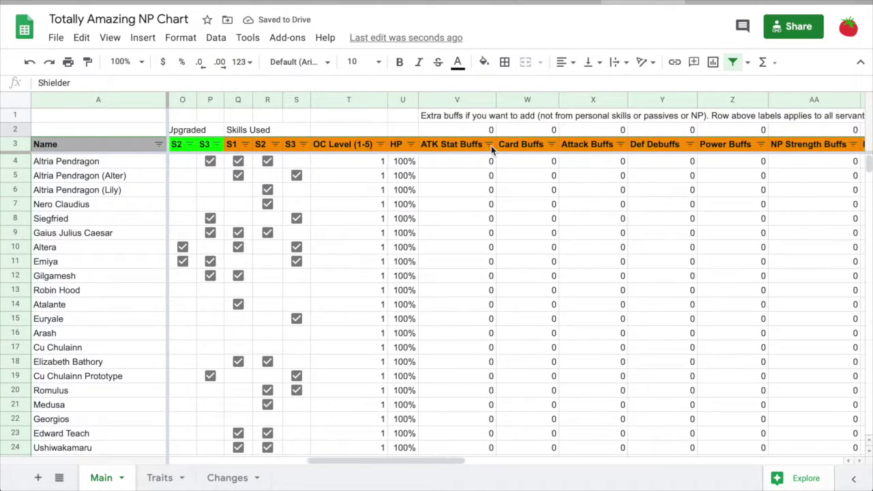
{"action": "left_click", "coordinate": [375, 164]}
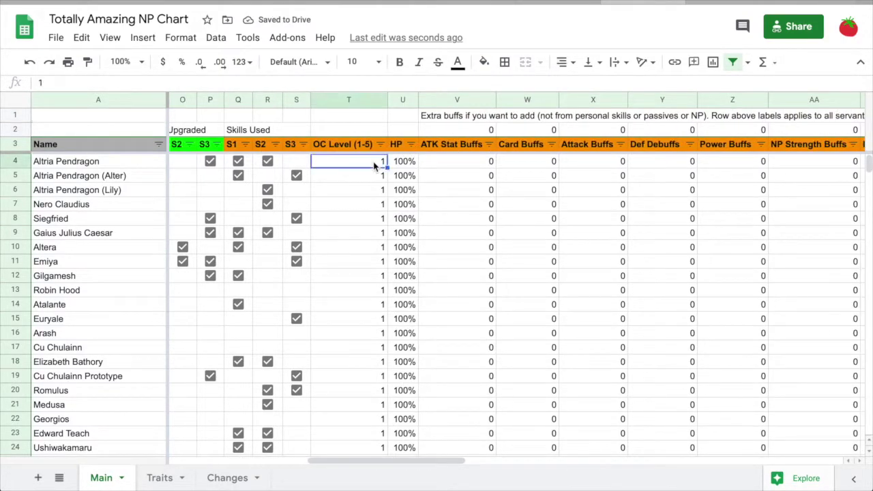
{"action": "left_click", "coordinate": [478, 164]}
{"action": "scroll", "coordinate": [479, 166], "scroll_direction": "right", "scroll_amount": 4}
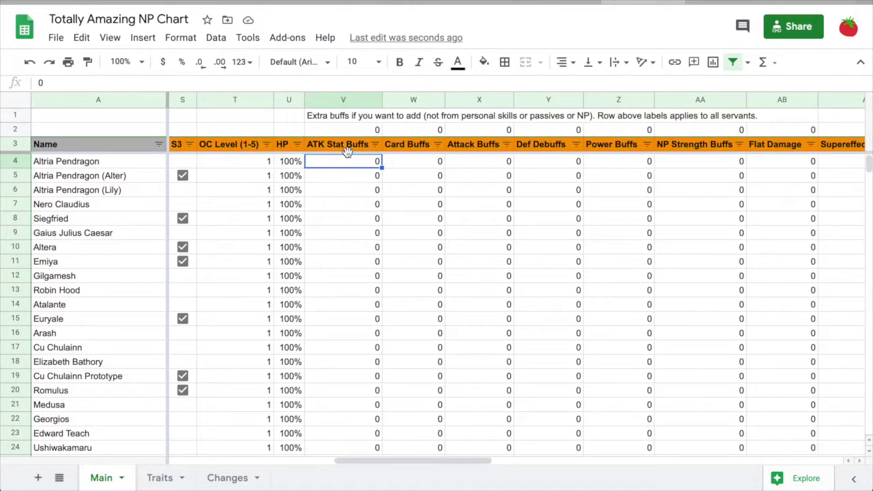
{"action": "left_click", "coordinate": [346, 146]}
{"action": "left_click", "coordinate": [840, 146], "text": "shift"}
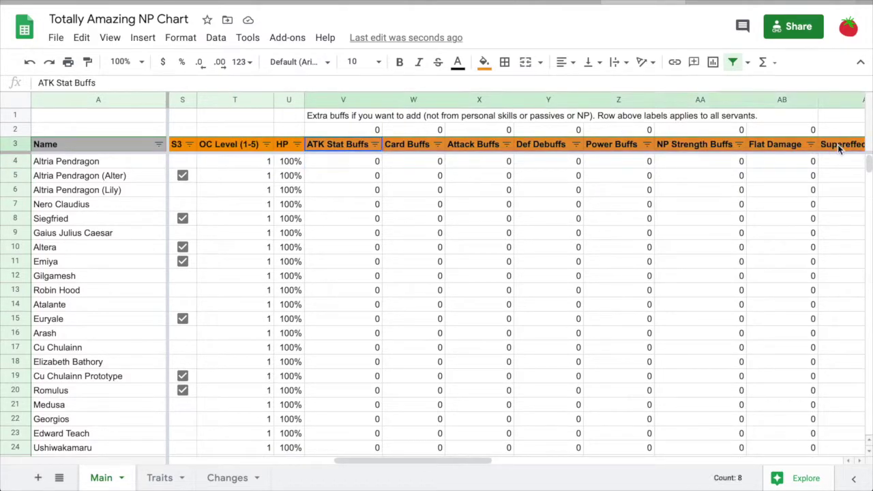
{"action": "scroll", "coordinate": [505, 164], "scroll_direction": "right", "scroll_amount": 3}
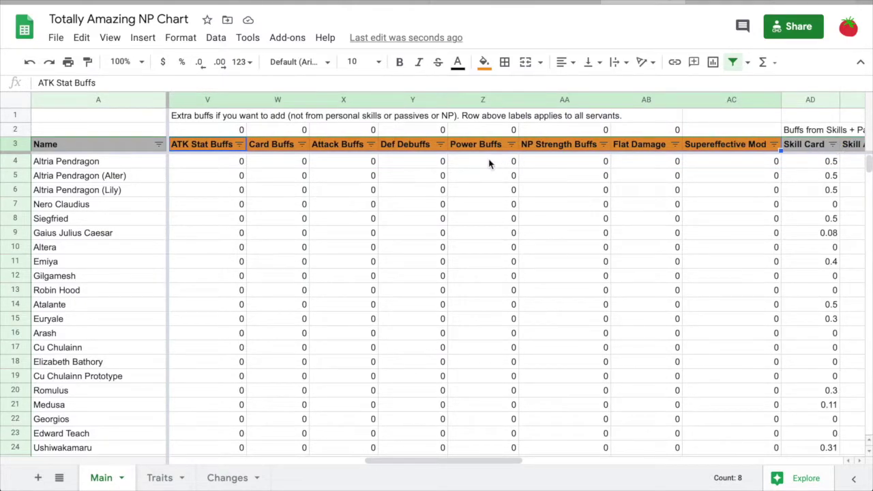
{"action": "scroll", "coordinate": [383, 167], "scroll_direction": "left", "scroll_amount": 1}
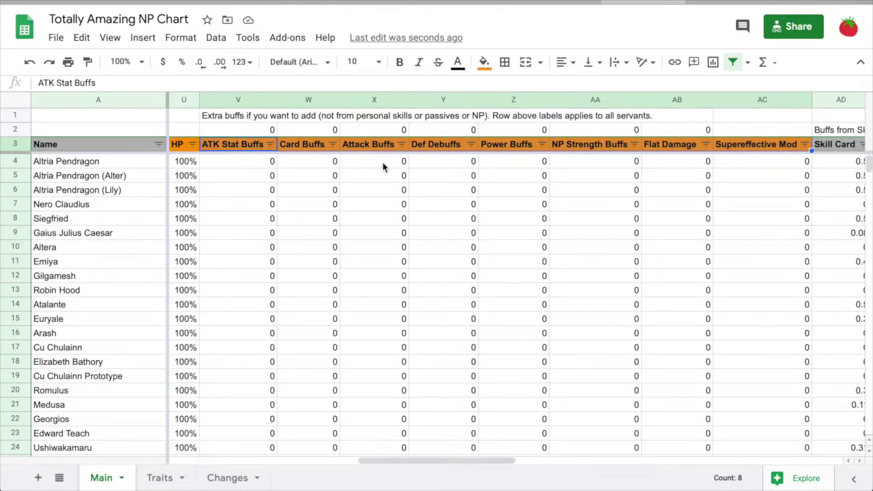
{"action": "left_click", "coordinate": [383, 167]}
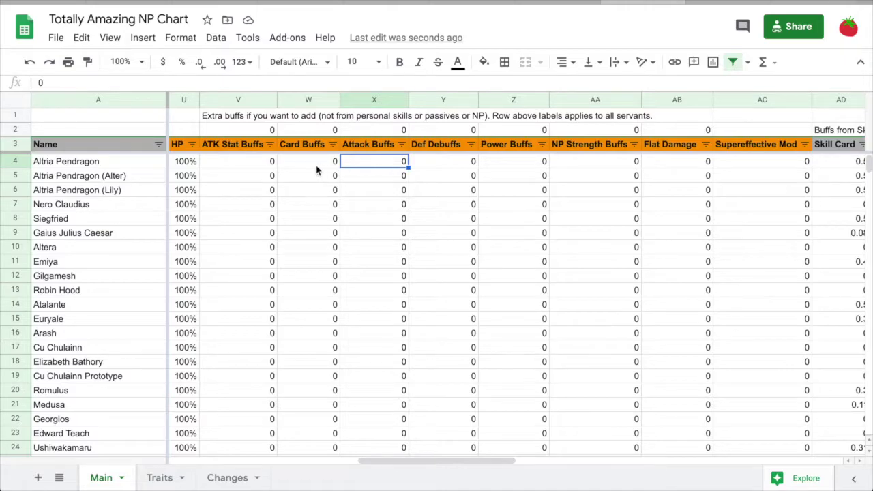
{"action": "left_click", "coordinate": [260, 130]}
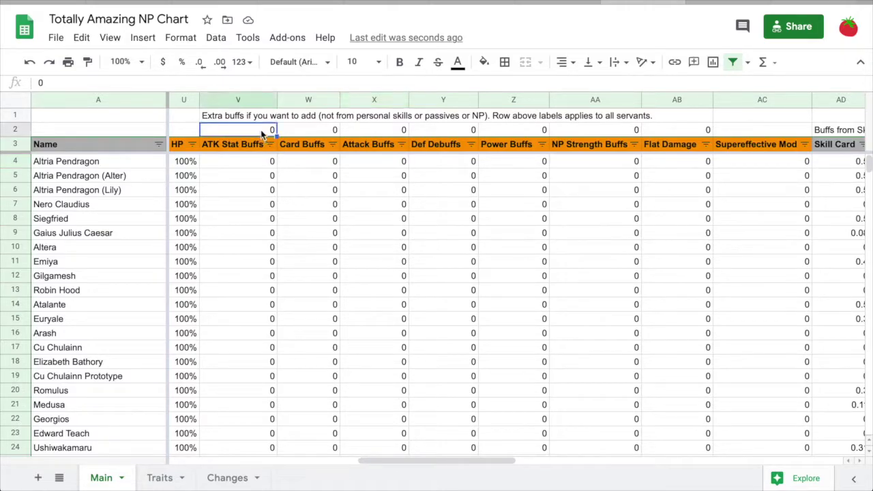
{"action": "left_click", "coordinate": [652, 129], "text": "shift"}
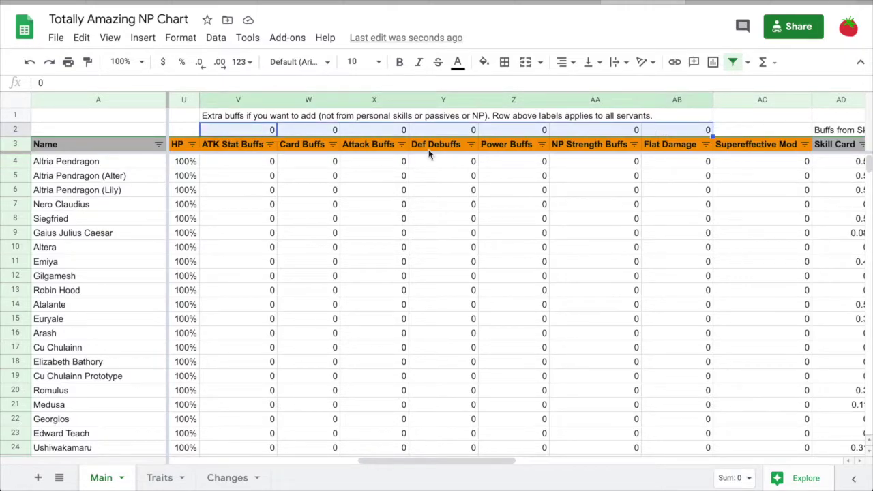
{"action": "left_click", "coordinate": [364, 164]}
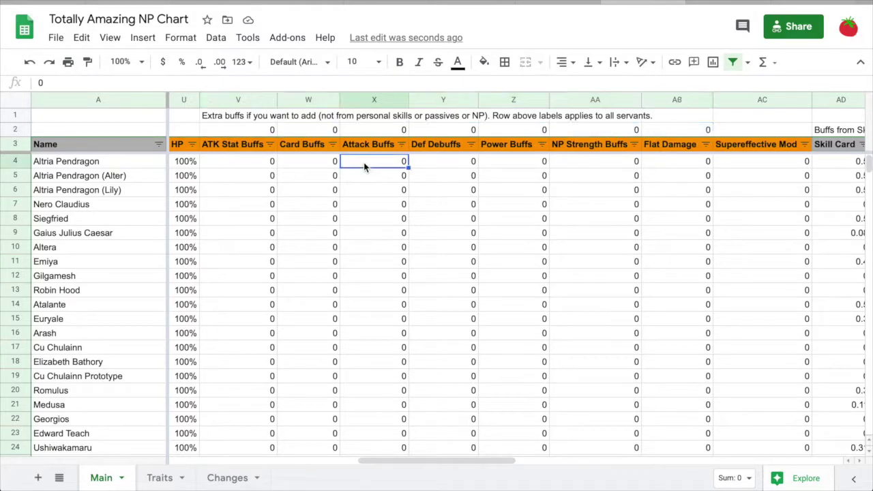
{"action": "scroll", "coordinate": [364, 166], "scroll_direction": "left", "scroll_amount": 3}
{"action": "scroll", "coordinate": [362, 167], "scroll_direction": "right", "scroll_amount": 8}
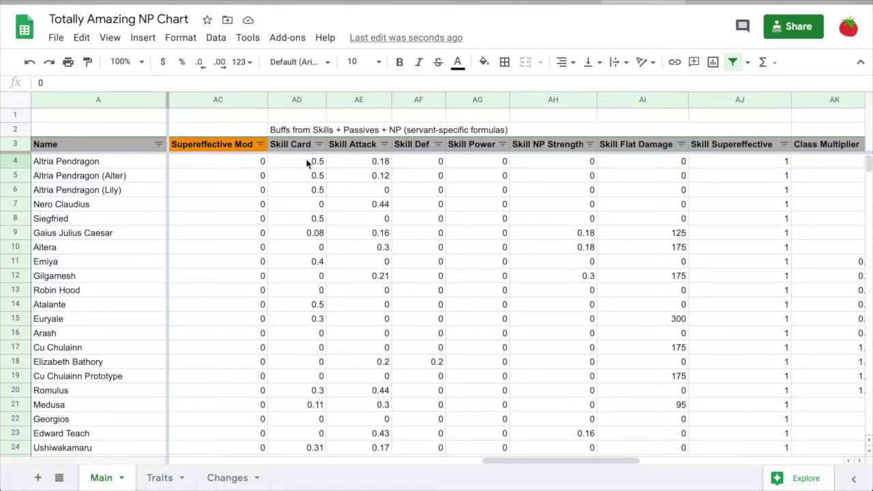
{"action": "scroll", "coordinate": [324, 162], "scroll_direction": "left", "scroll_amount": 10}
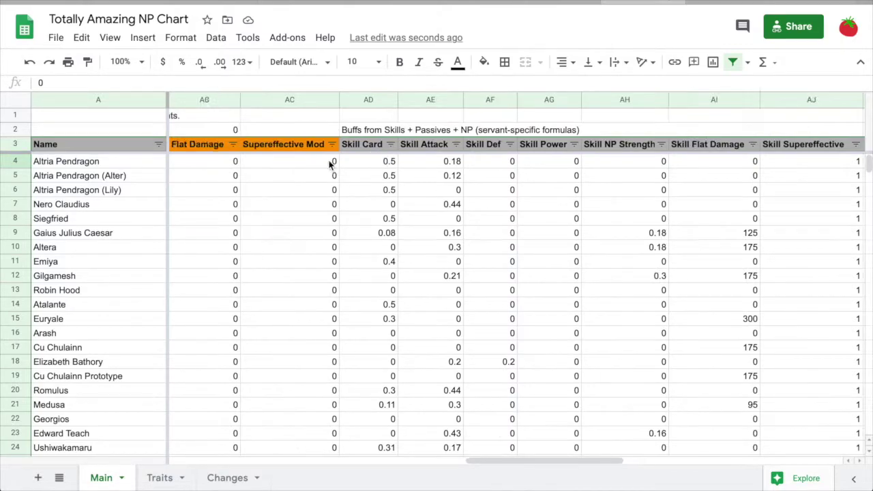
{"action": "left_click", "coordinate": [336, 145]}
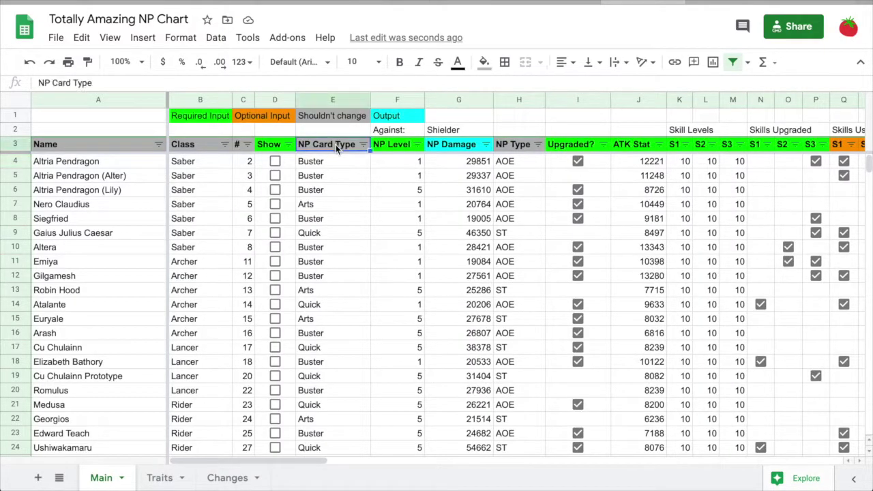
{"action": "left_click", "coordinate": [203, 177]}
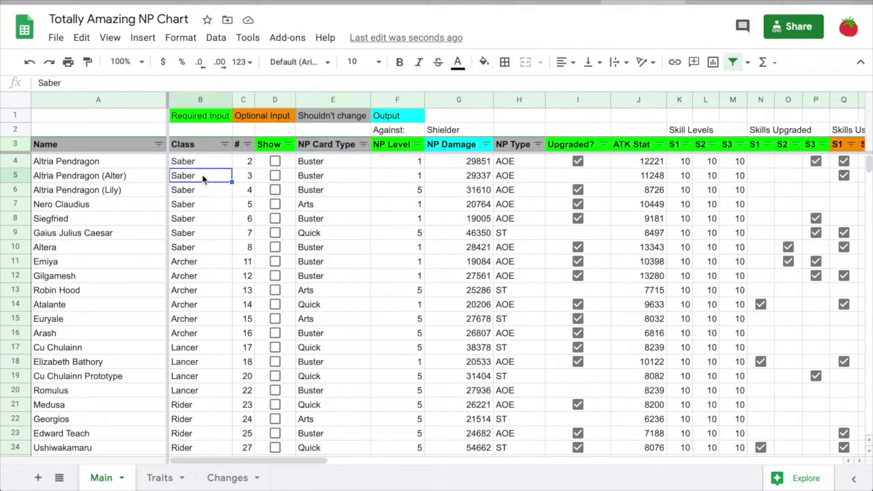
{"action": "scroll", "coordinate": [203, 177], "scroll_direction": "right", "scroll_amount": 10}
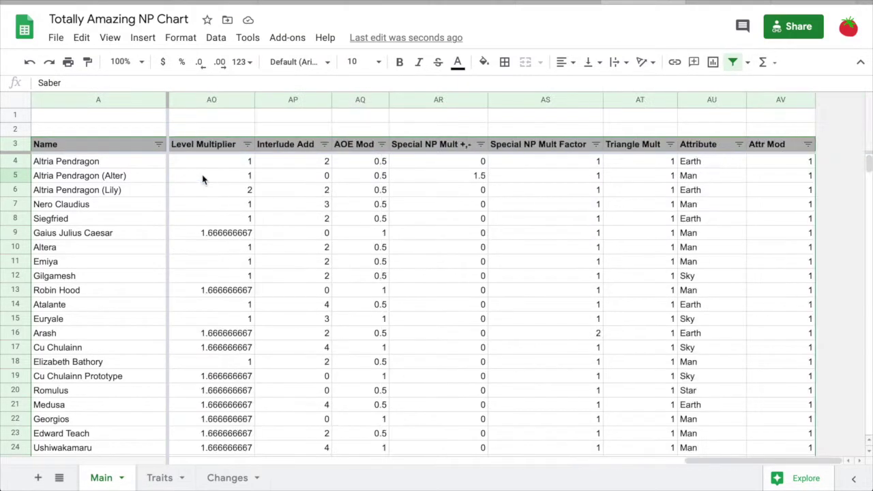
{"action": "left_click", "coordinate": [706, 146]}
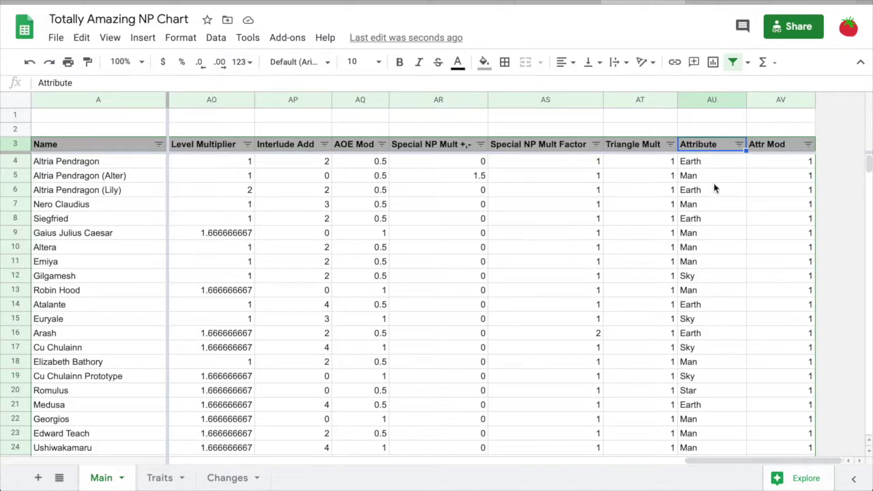
{"action": "scroll", "coordinate": [715, 186], "scroll_direction": "down", "scroll_amount": 1}
{"action": "scroll", "coordinate": [715, 185], "scroll_direction": "left", "scroll_amount": 10}
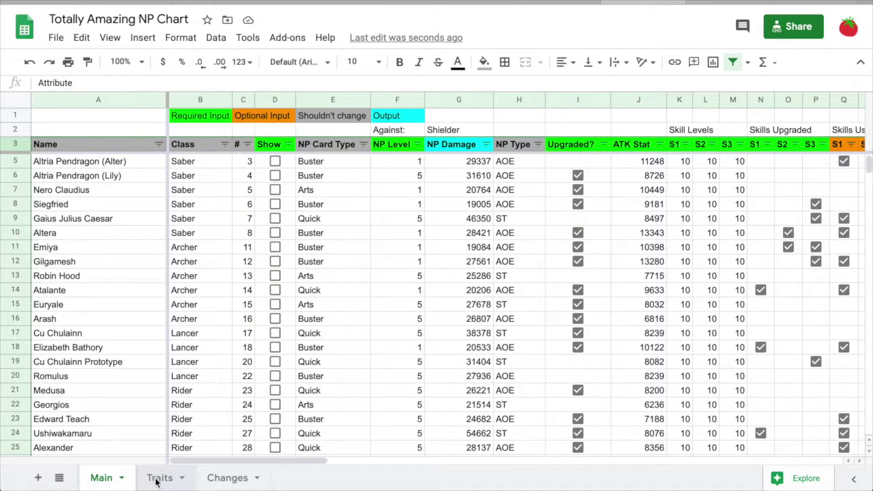
{"action": "left_click", "coordinate": [158, 478]}
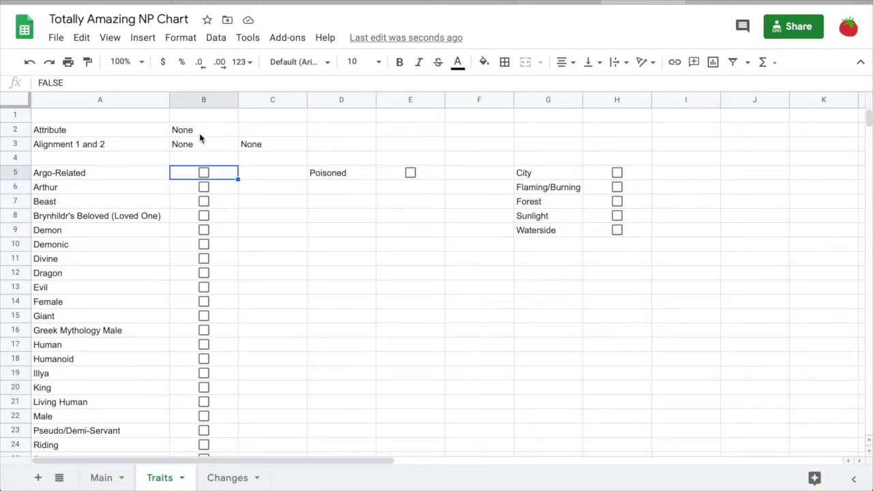
Step: Tick the Argo-Related trait and enter Man as the Attribute on the Traits sheet
{"action": "left_click", "coordinate": [204, 172]}
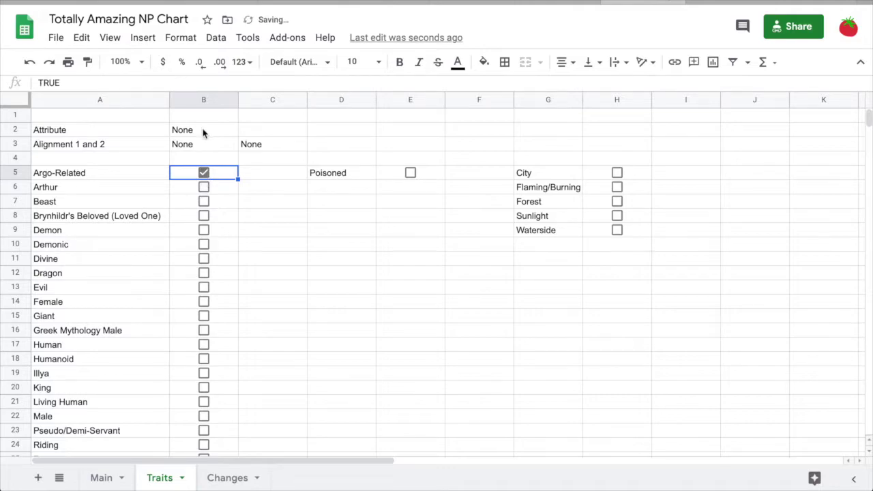
{"action": "left_click", "coordinate": [204, 129]}
{"action": "type", "text": "Man"}
{"action": "key", "text": "Return"}
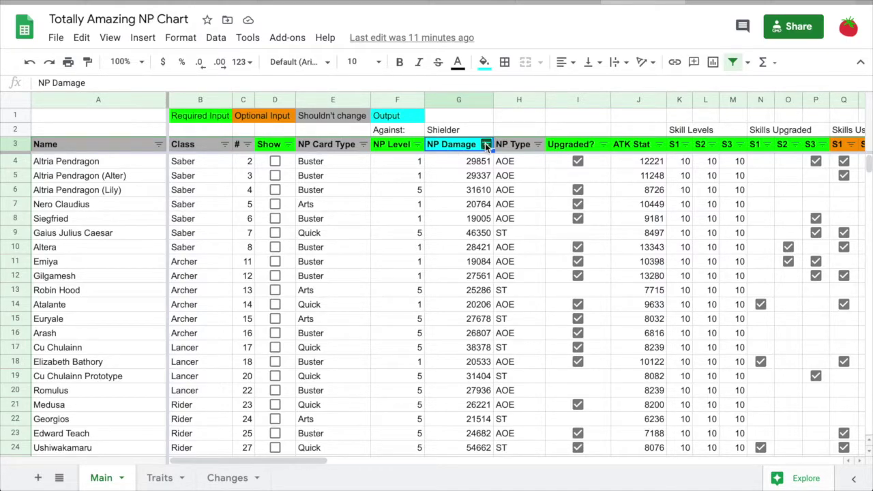
{"action": "left_click", "coordinate": [485, 144]}
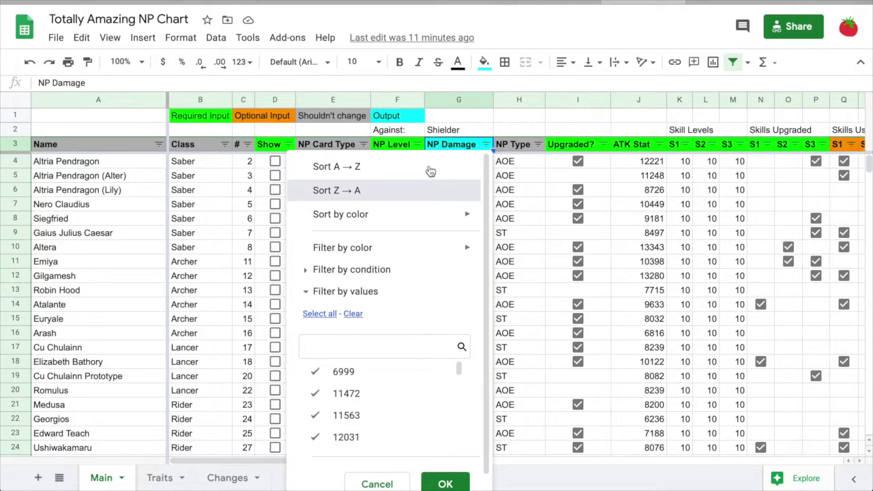
{"action": "left_click", "coordinate": [424, 188]}
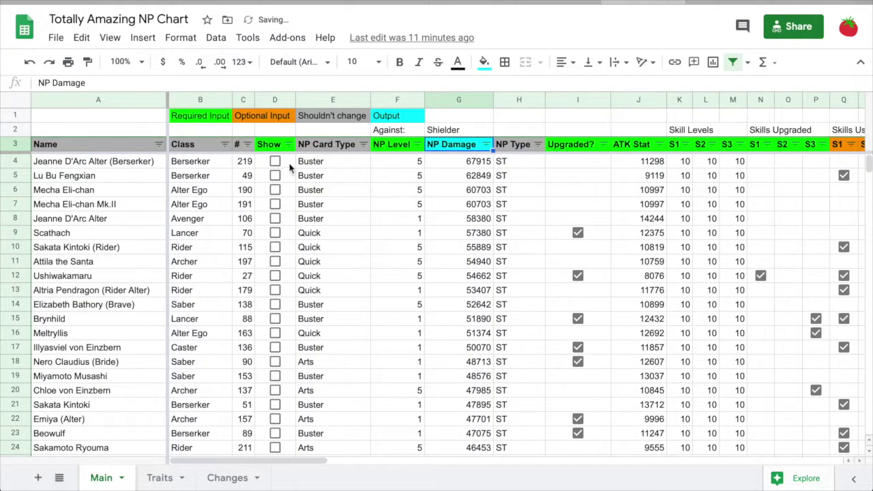
{"action": "left_click", "coordinate": [247, 145]}
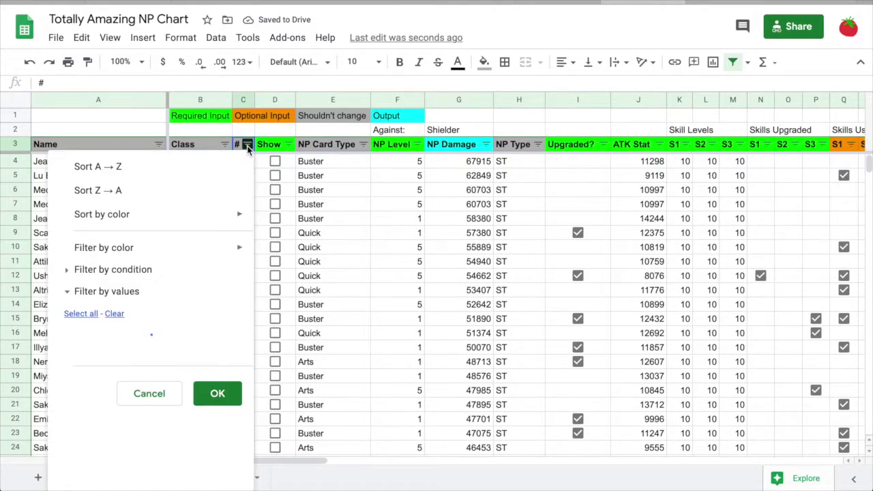
{"action": "left_click", "coordinate": [217, 174]}
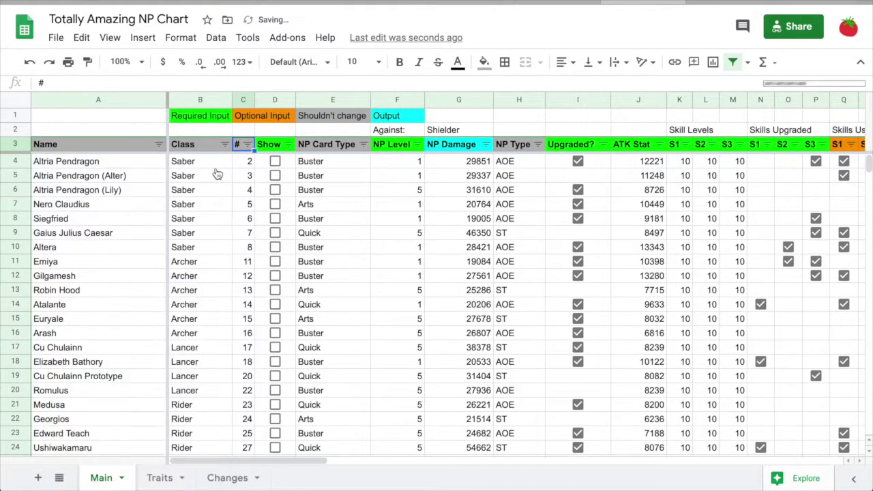
Step: Tick Show for Altria Pendragon, Nero Claudius and Gaius Julius Caesar
{"action": "left_click", "coordinate": [274, 162]}
{"action": "left_click", "coordinate": [275, 204]}
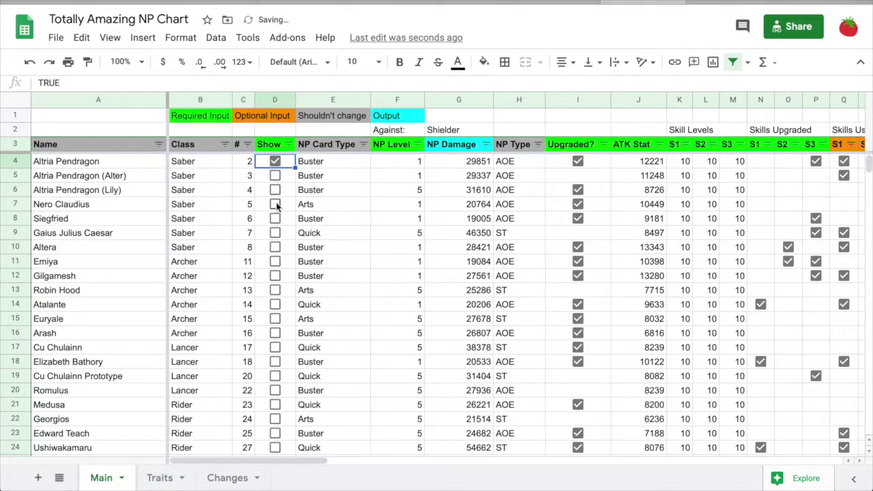
{"action": "left_click", "coordinate": [275, 233]}
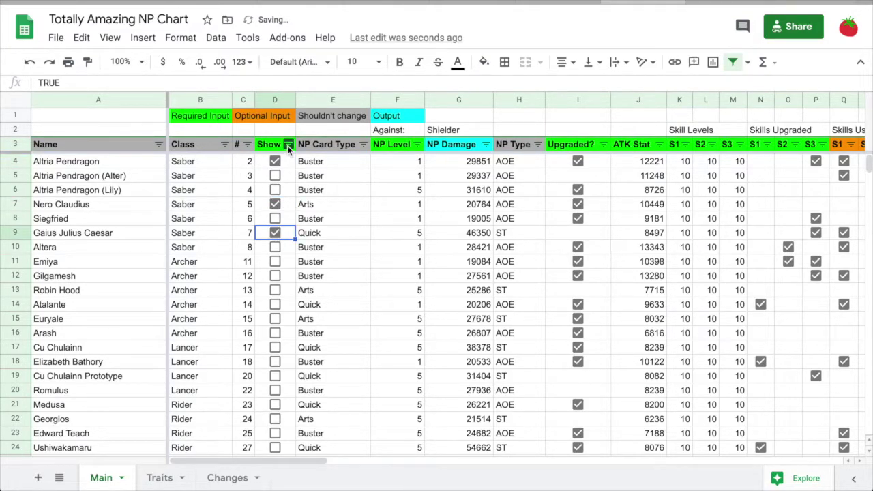
Step: Filter the Show column to exclude FALSE rows, then re-include them so all rows return
{"action": "left_click", "coordinate": [287, 146]}
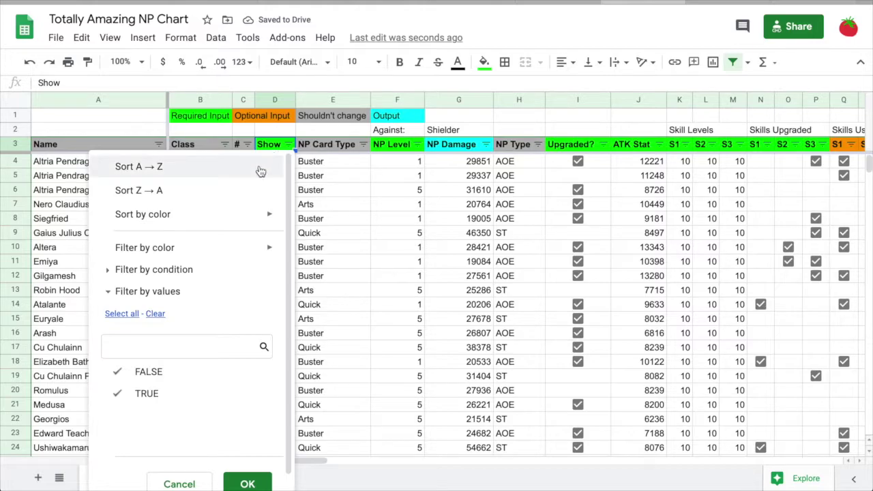
{"action": "left_click", "coordinate": [196, 376]}
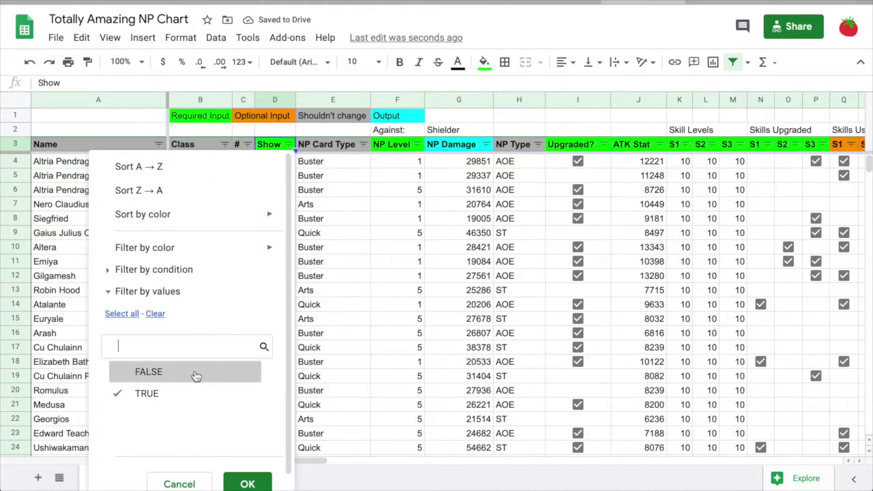
{"action": "left_click", "coordinate": [247, 484]}
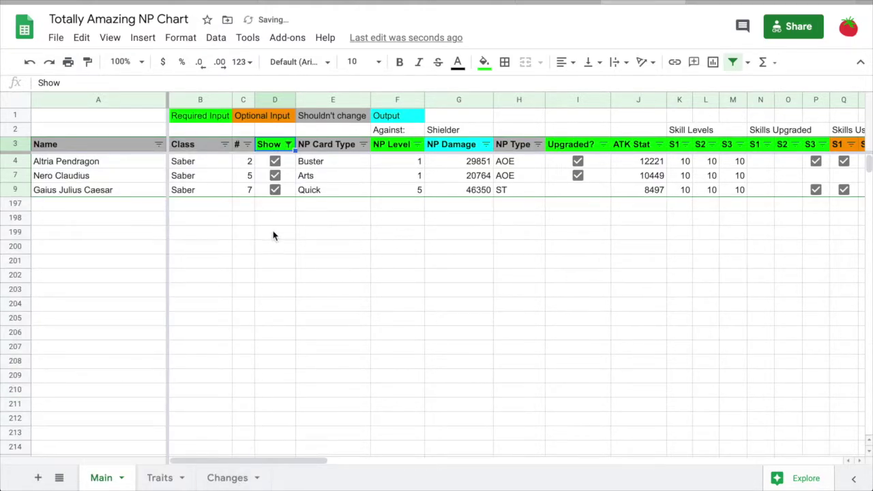
{"action": "left_click", "coordinate": [289, 144]}
{"action": "left_click", "coordinate": [199, 393]}
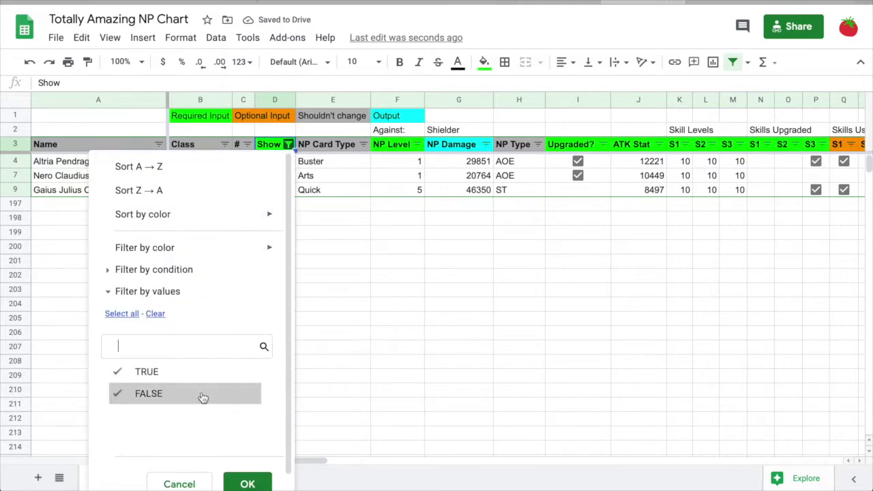
{"action": "left_click", "coordinate": [247, 484]}
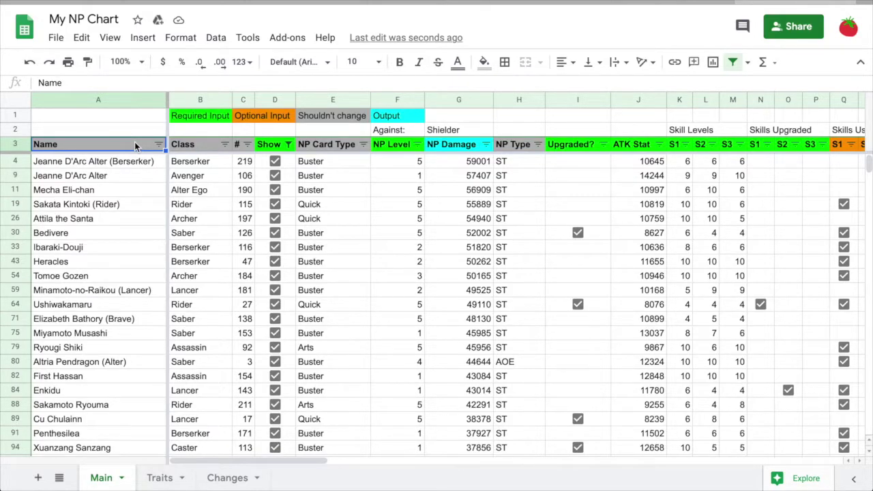
Step: Restrict the NP Card Type filter to Quick by deselecting Arts
{"action": "left_click", "coordinate": [363, 144]}
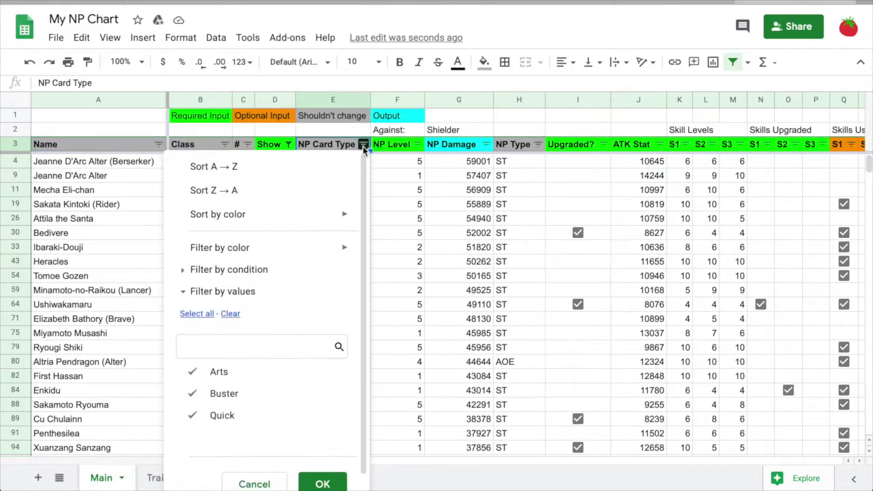
{"action": "left_click", "coordinate": [286, 373]}
{"action": "left_click", "coordinate": [322, 482]}
{"action": "scroll", "coordinate": [437, 261], "scroll_direction": "right", "scroll_amount": 10}
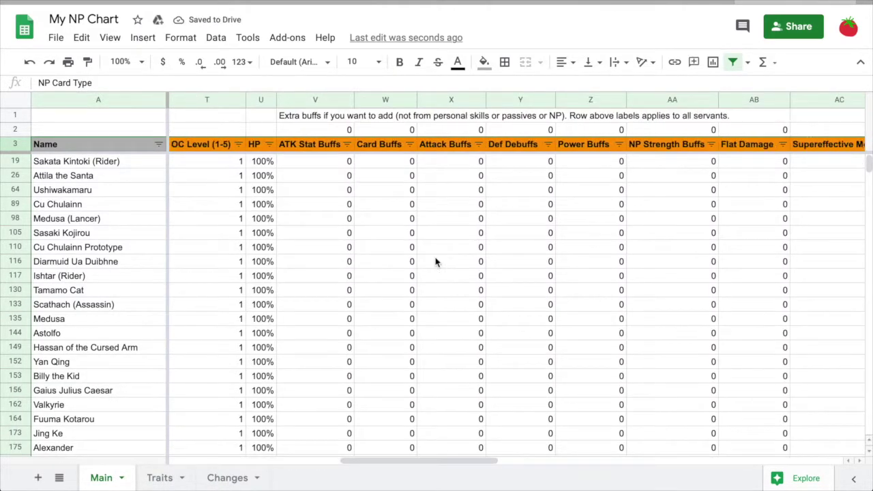
Step: Enter extra buffs: Card Buffs 1, Def Debuffs 0.6, ATK Stat Buffs 943, NP Strength Buffs 0.6
{"action": "left_click", "coordinate": [413, 131]}
{"action": "type", "text": "1"}
{"action": "key", "text": "Tab"}
{"action": "left_click", "coordinate": [517, 128]}
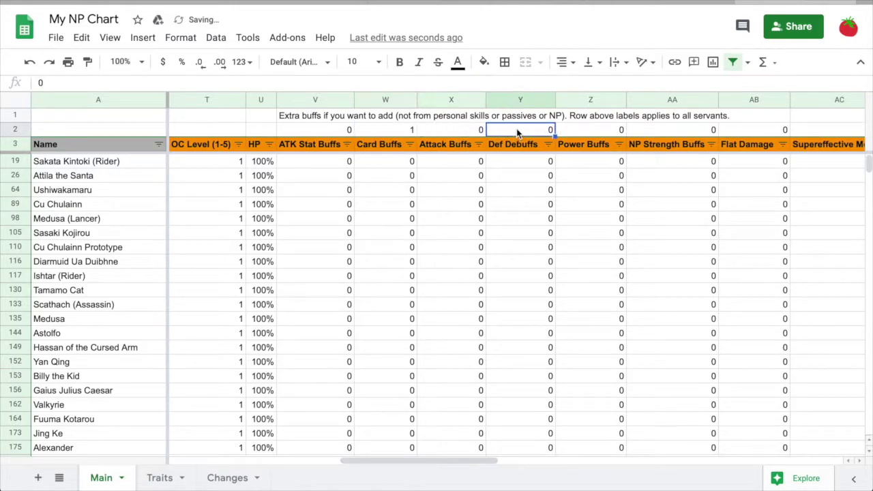
{"action": "type", "text": ".6"}
{"action": "key", "text": "Tab"}
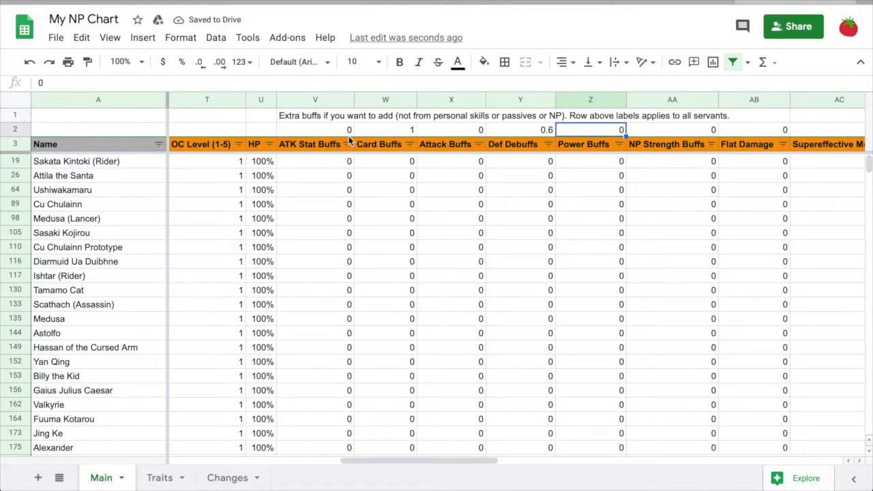
{"action": "left_click", "coordinate": [326, 131]}
{"action": "type", "text": "943"}
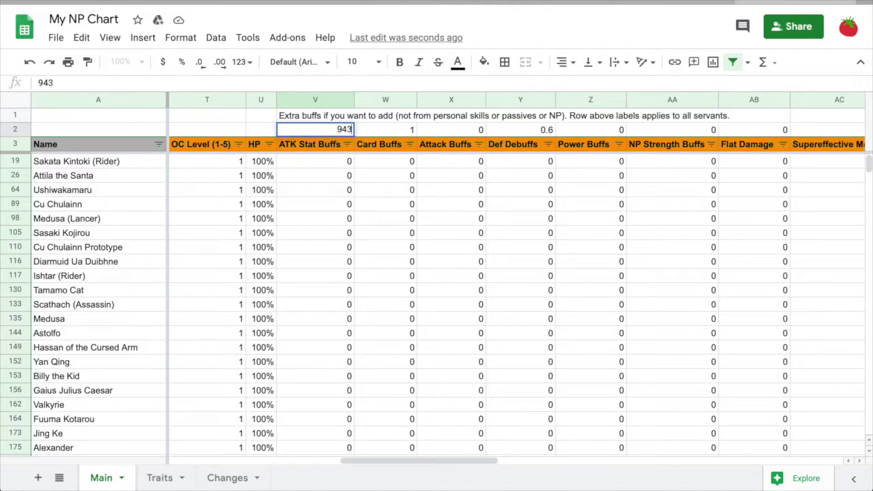
{"action": "key", "text": "Tab"}
{"action": "left_click", "coordinate": [669, 132]}
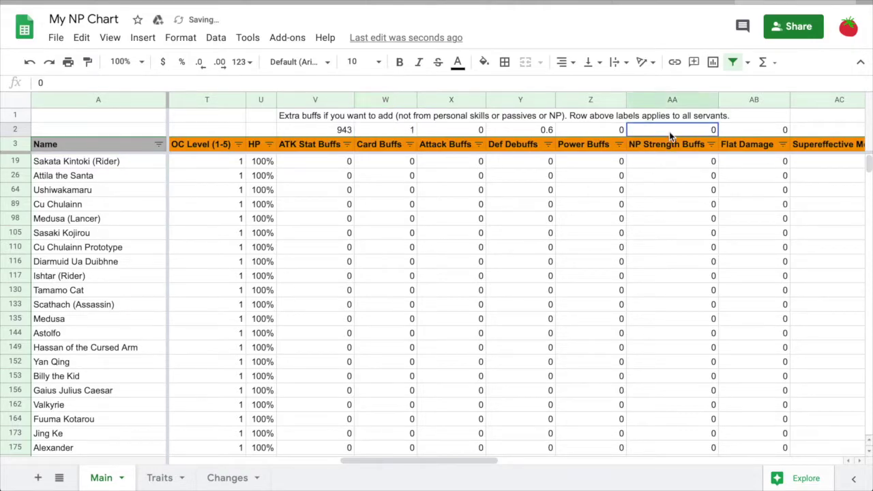
{"action": "type", "text": "0.6"}
{"action": "key", "text": "Return"}
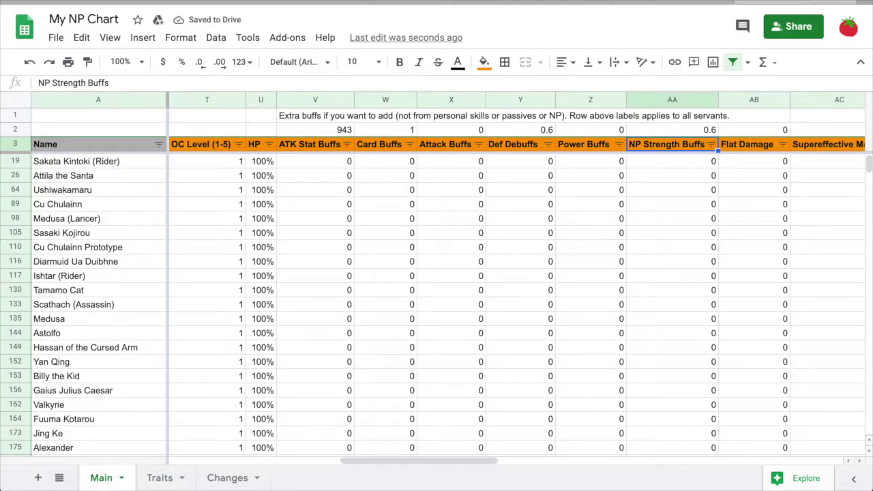
Step: Set Def Debuffs to 0.9 and Attack Buffs to 0.6, replacing an initial 0.3
{"action": "left_click", "coordinate": [470, 132]}
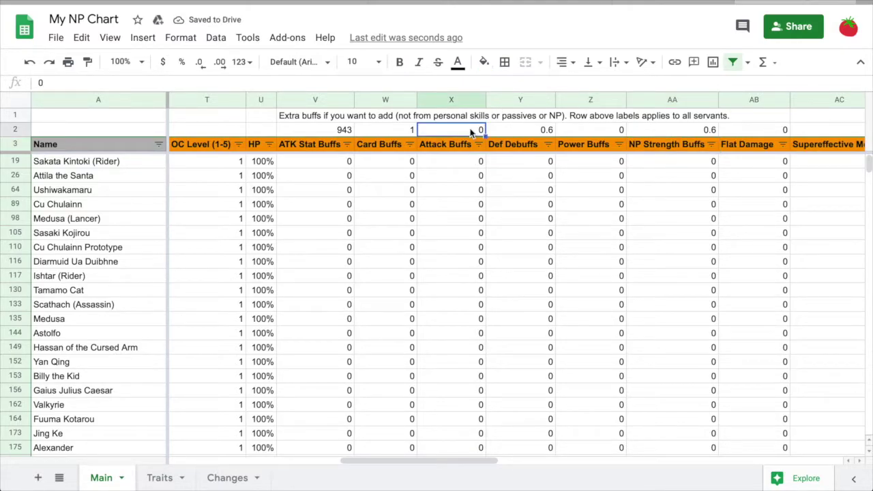
{"action": "type", "text": "0.3"}
{"action": "key", "text": "Tab"}
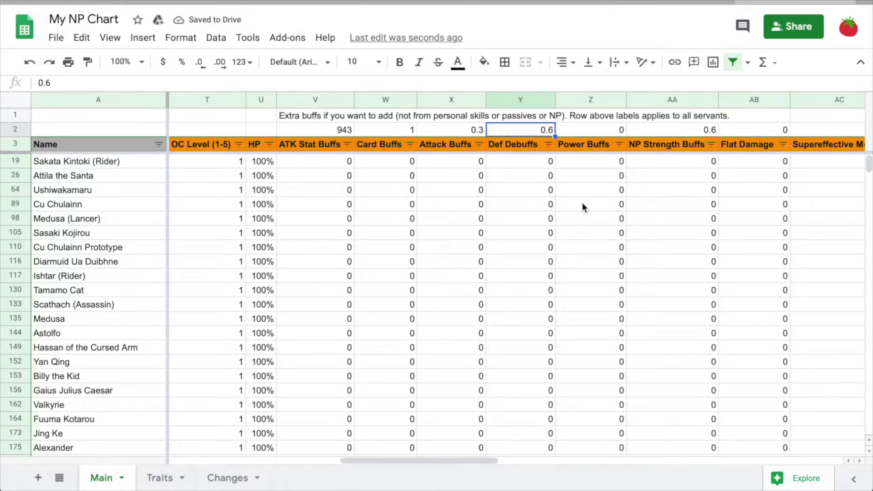
{"action": "type", "text": "0.9"}
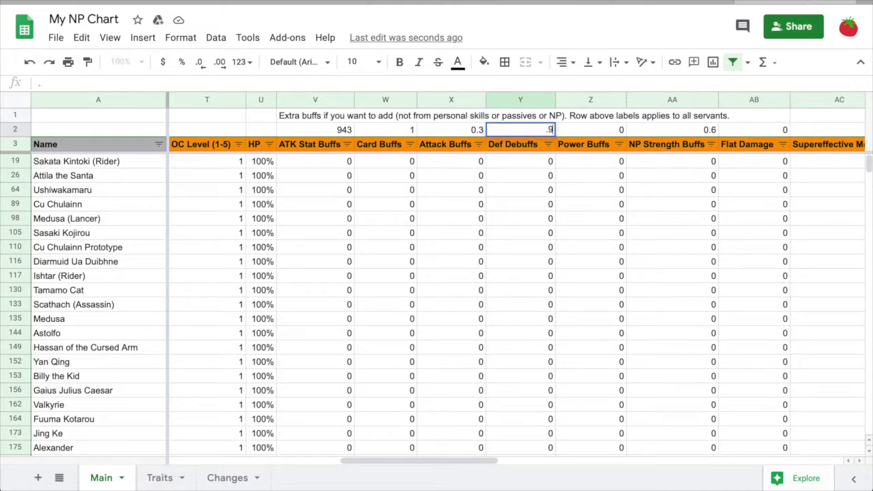
{"action": "key", "text": "Tab"}
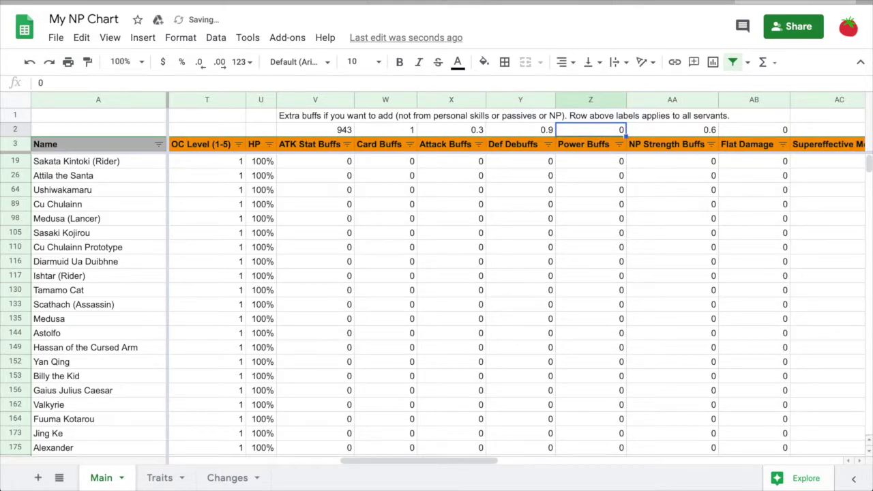
{"action": "left_click", "coordinate": [462, 133]}
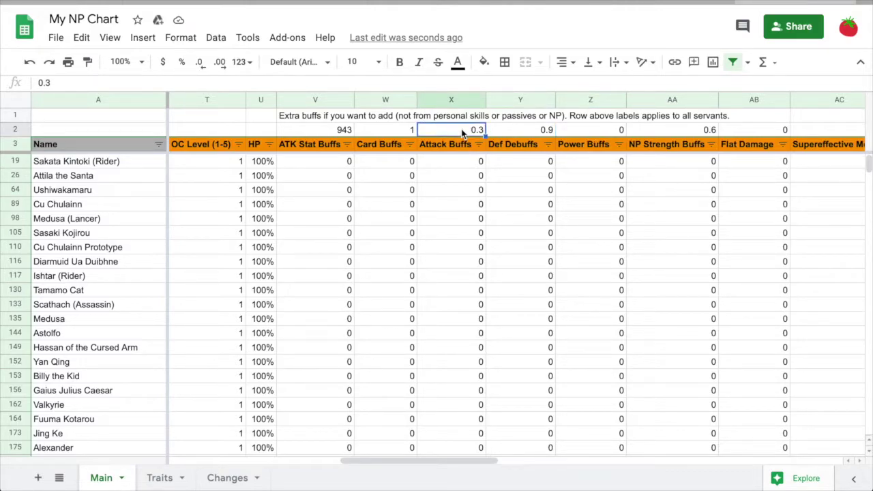
{"action": "type", "text": "0.6"}
{"action": "key", "text": "Return"}
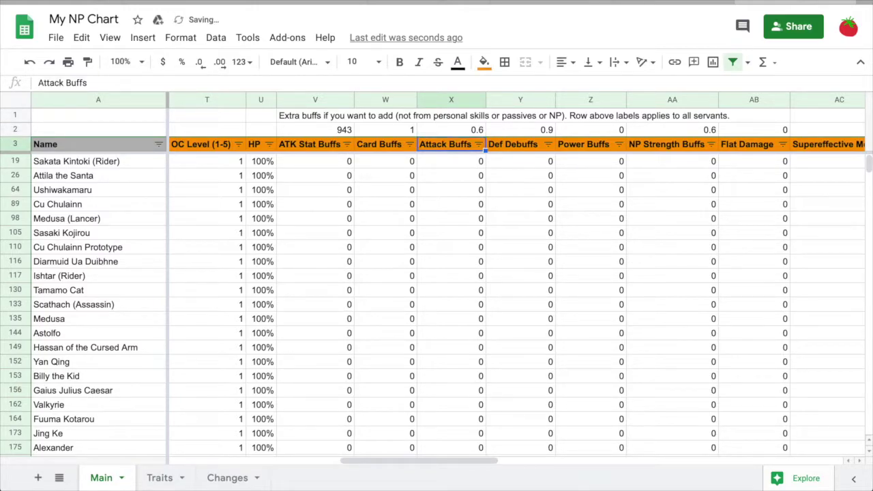
Step: Set the Flat Damage extra buff to 500
{"action": "left_click", "coordinate": [763, 129]}
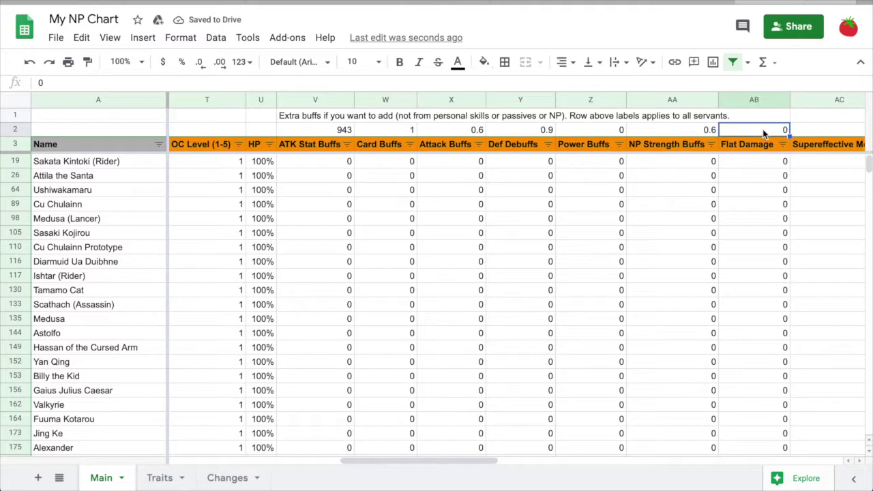
{"action": "type", "text": "500"}
{"action": "key", "text": "Return"}
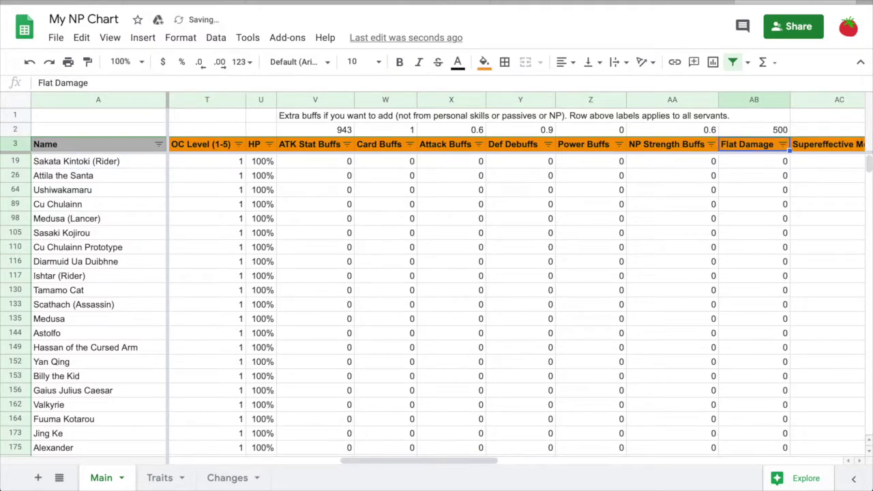
{"action": "scroll", "coordinate": [536, 202], "scroll_direction": "left", "scroll_amount": 10}
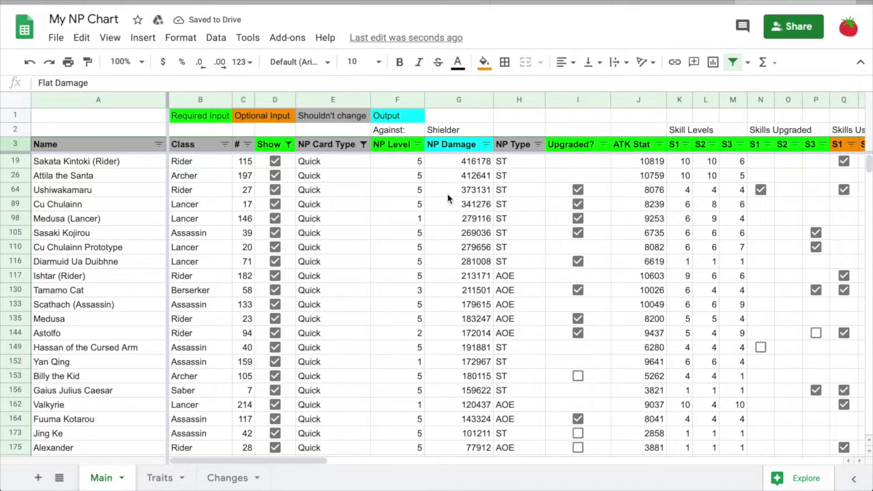
Step: Change the Against enemy class in G2 from Shielder to Berserker
{"action": "left_click", "coordinate": [470, 134]}
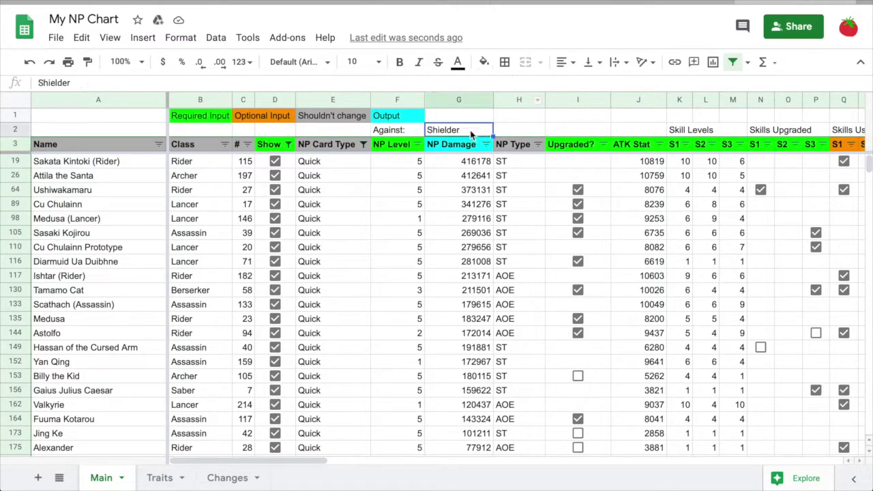
{"action": "type", "text": "Ber"}
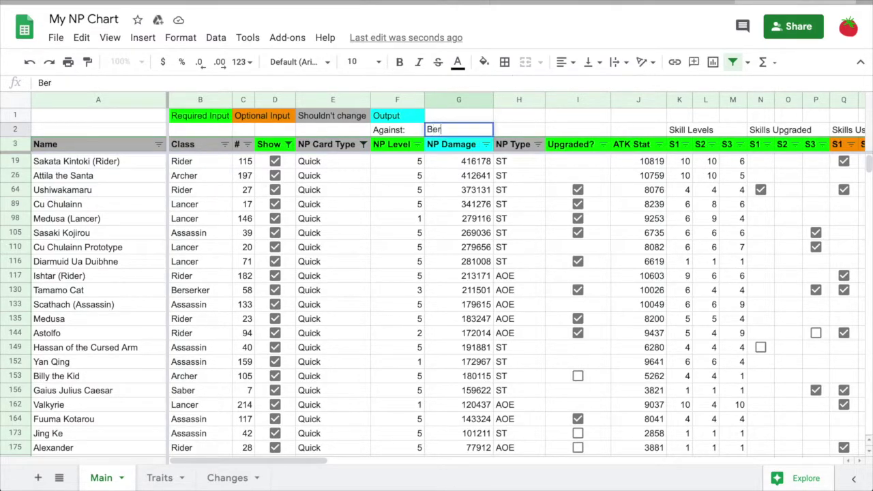
{"action": "type", "text": "serker"}
{"action": "key", "text": "Return"}
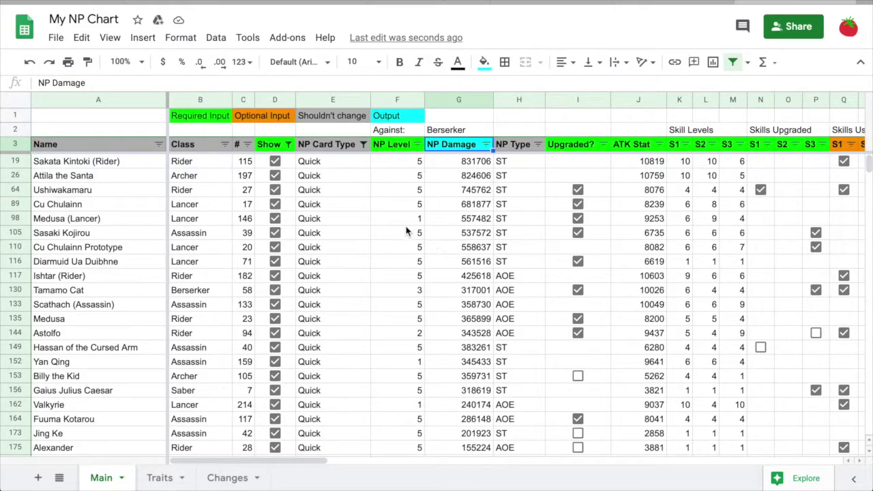
Step: Set OC Level 2 for Sakata Kintoki (Rider) and fill it down to Valkyrie's row
{"action": "scroll", "coordinate": [496, 201], "scroll_direction": "right", "scroll_amount": 3}
{"action": "scroll", "coordinate": [496, 201], "scroll_direction": "right", "scroll_amount": 3}
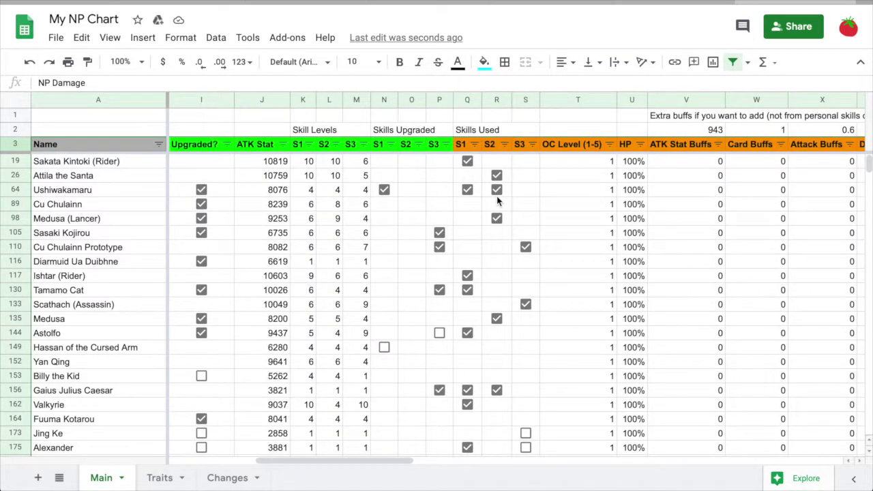
{"action": "left_click", "coordinate": [604, 164]}
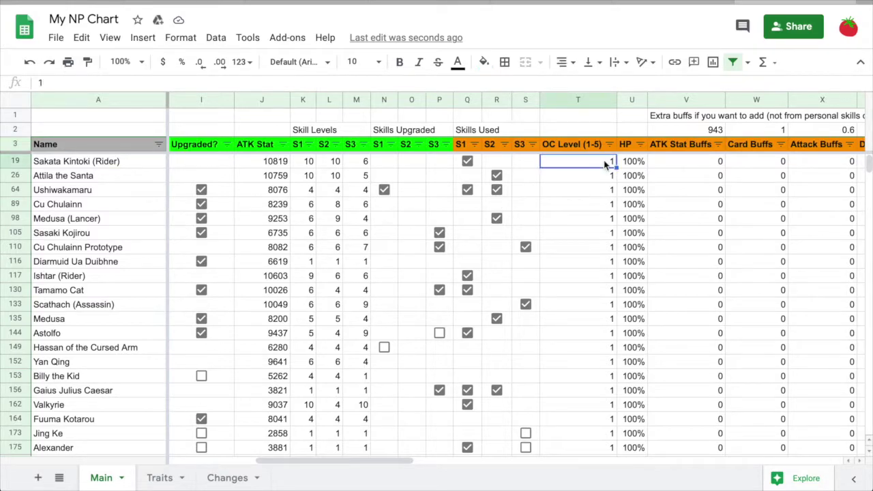
{"action": "type", "text": "2"}
{"action": "key", "text": "Return"}
{"action": "left_click", "coordinate": [609, 164]}
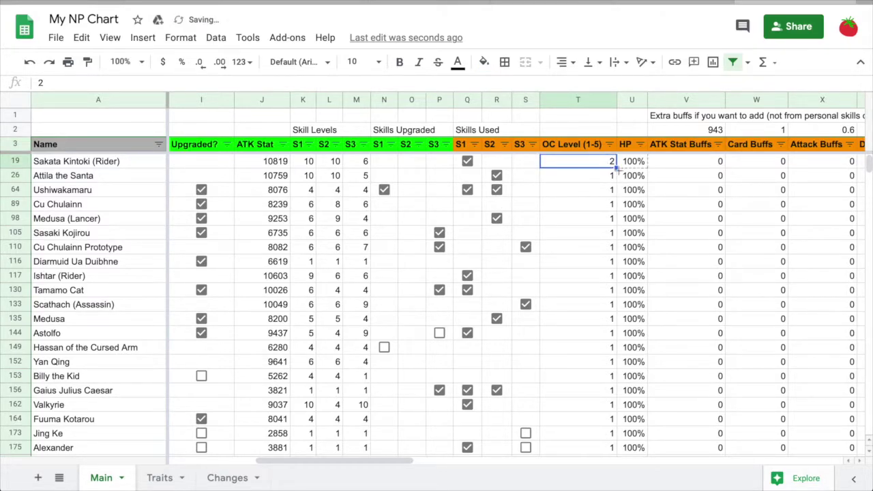
{"action": "left_click_drag", "start_coordinate": [617, 170], "coordinate": [625, 414]}
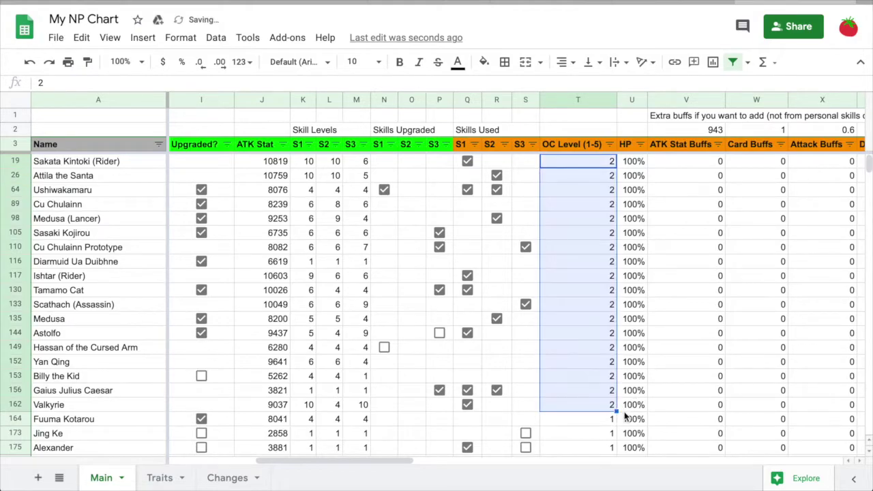
Step: Change Sakata Kintoki (Rider)'s OC Level to 3
{"action": "scroll", "coordinate": [625, 415], "scroll_direction": "left", "scroll_amount": 10}
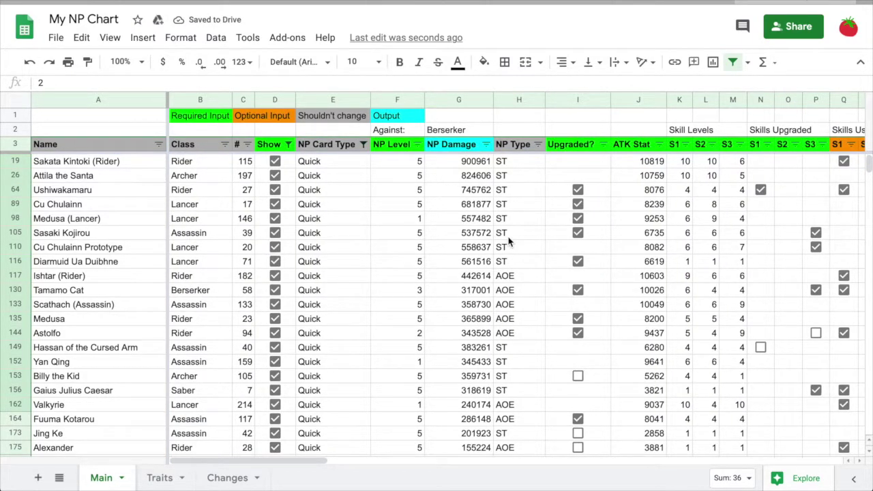
{"action": "scroll", "coordinate": [508, 241], "scroll_direction": "right", "scroll_amount": 10}
{"action": "left_click", "coordinate": [583, 164]}
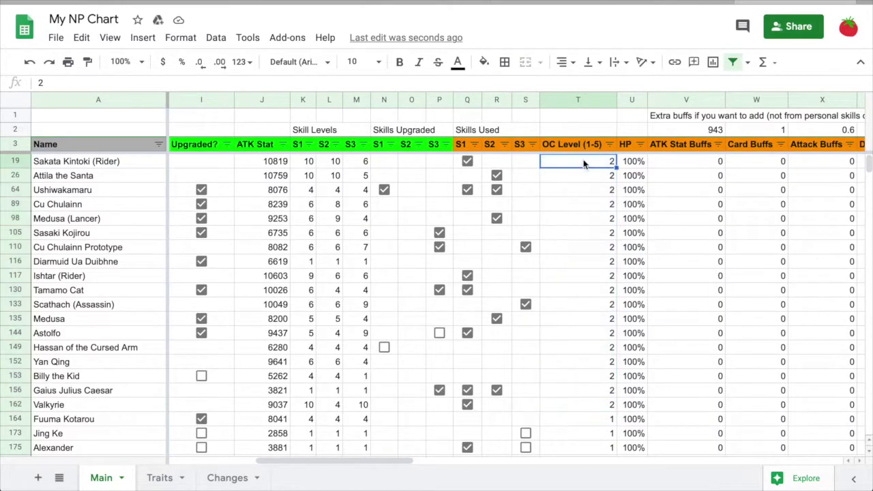
{"action": "type", "text": "3"}
{"action": "key", "text": "Return"}
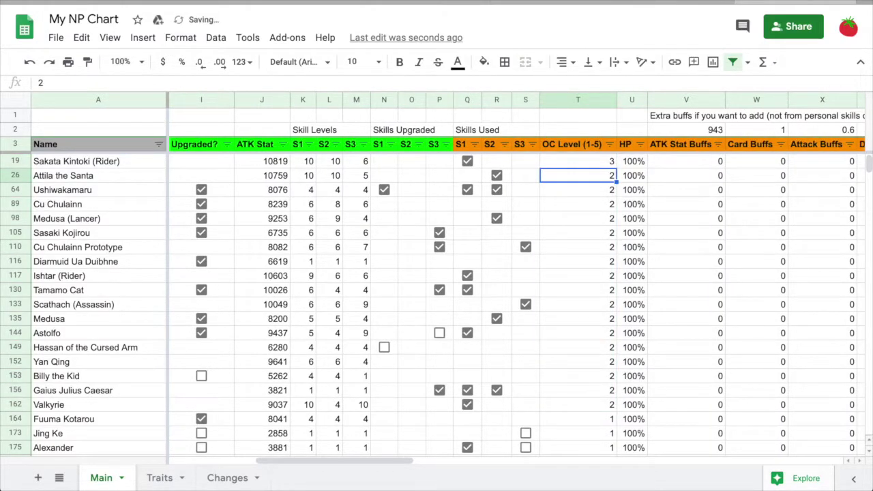
Step: Enter Man as the attribute on the Traits sheet and return to the Main sheet
{"action": "scroll", "coordinate": [508, 166], "scroll_direction": "left", "scroll_amount": 10}
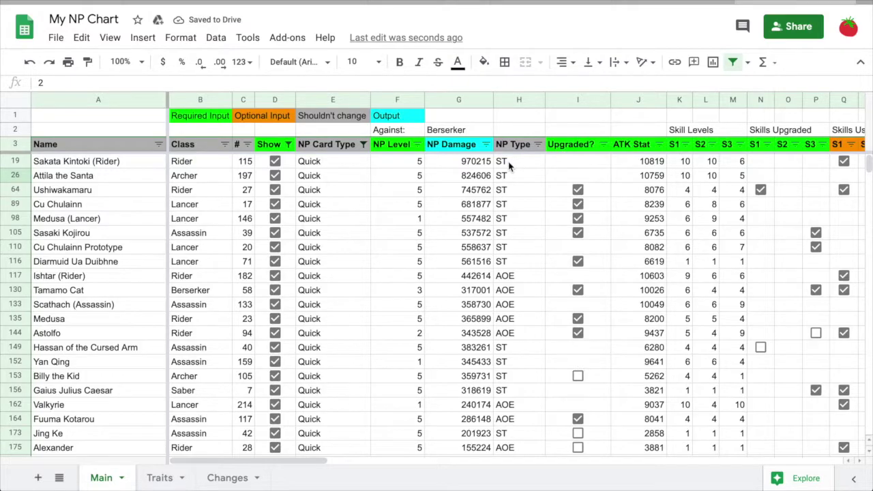
{"action": "scroll", "coordinate": [510, 164], "scroll_direction": "right", "scroll_amount": 20}
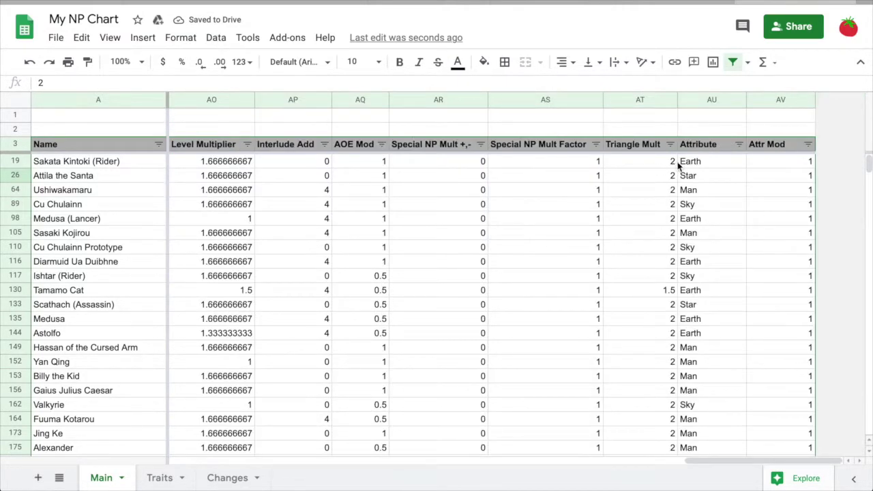
{"action": "scroll", "coordinate": [677, 166], "scroll_direction": "left", "scroll_amount": 20}
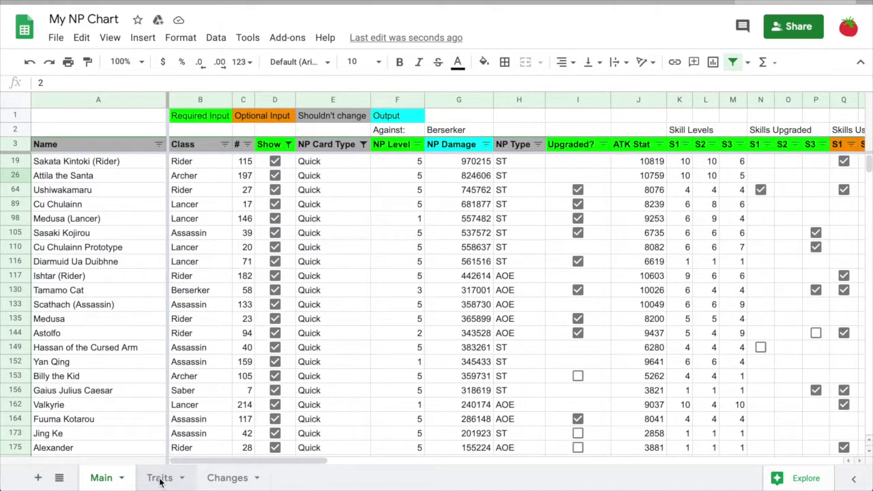
{"action": "left_click", "coordinate": [160, 478]}
{"action": "type", "text": "Man"}
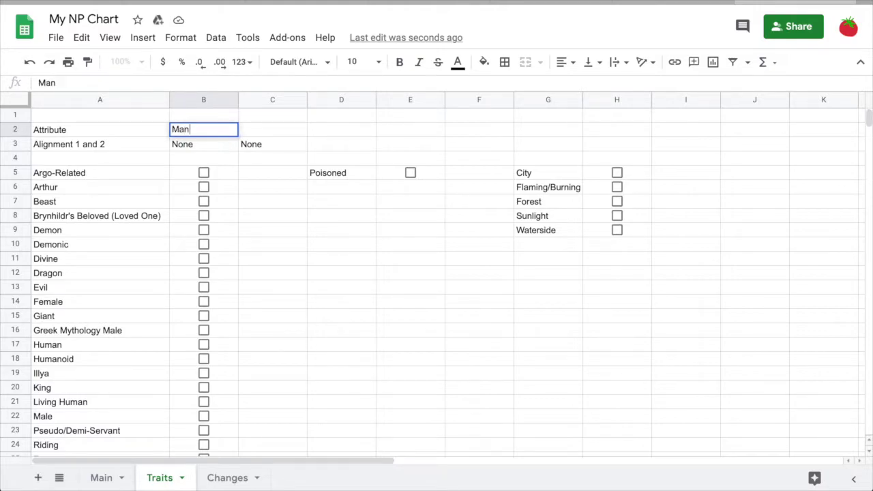
{"action": "key", "text": "Return"}
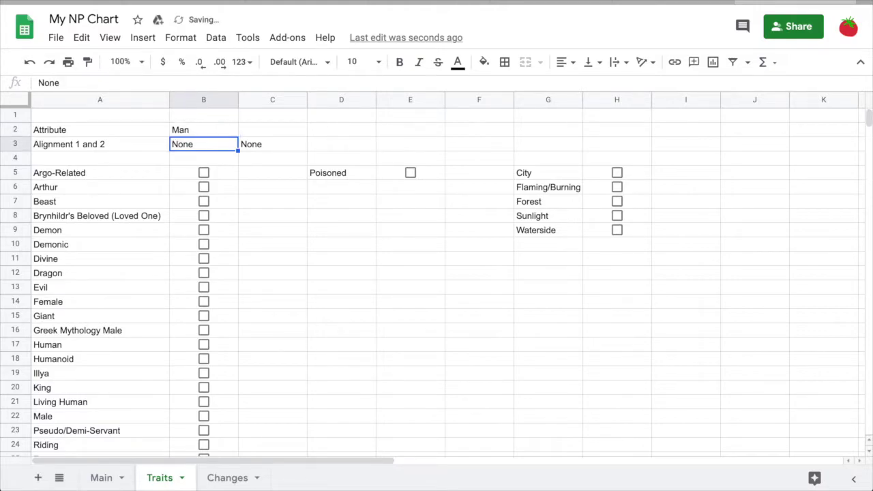
{"action": "left_click", "coordinate": [102, 477]}
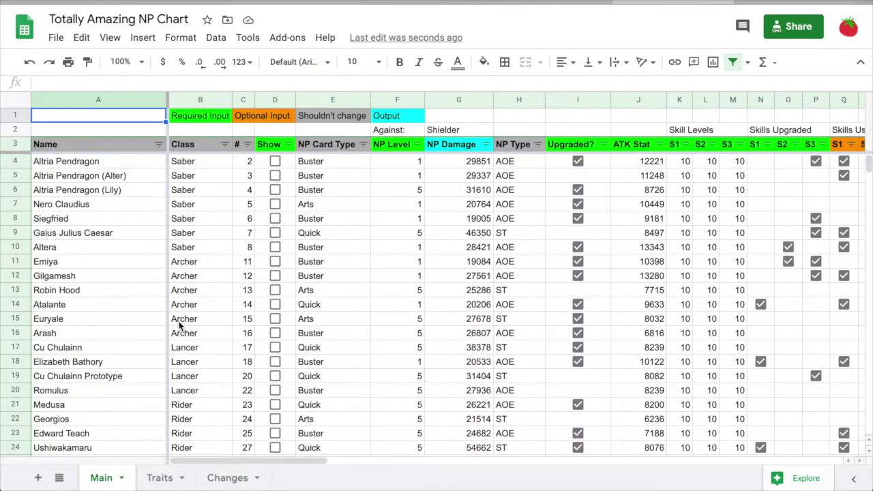
Step: Switch to the Changes sheet to view its Date, Cells and Description log
{"action": "left_click", "coordinate": [229, 477]}
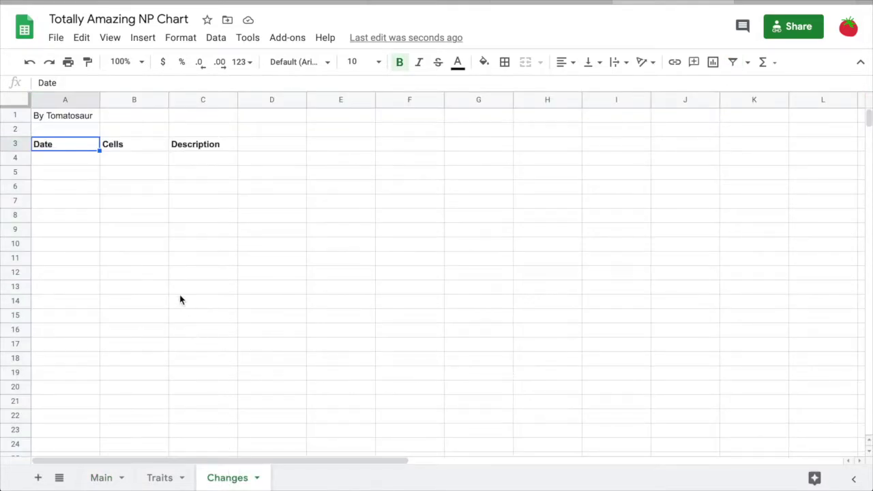
Step: Look over the change log columns, then re-include FALSE servants in the Show filter
{"action": "left_click", "coordinate": [125, 147]}
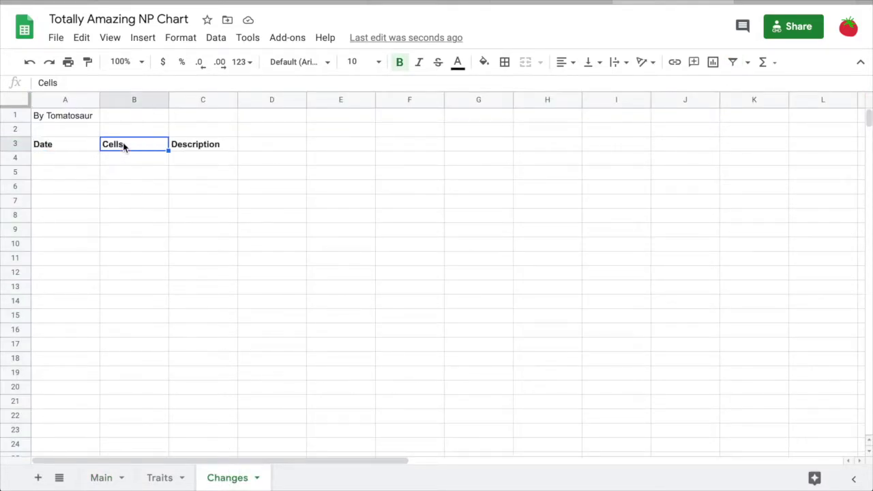
{"action": "left_click", "coordinate": [188, 147]}
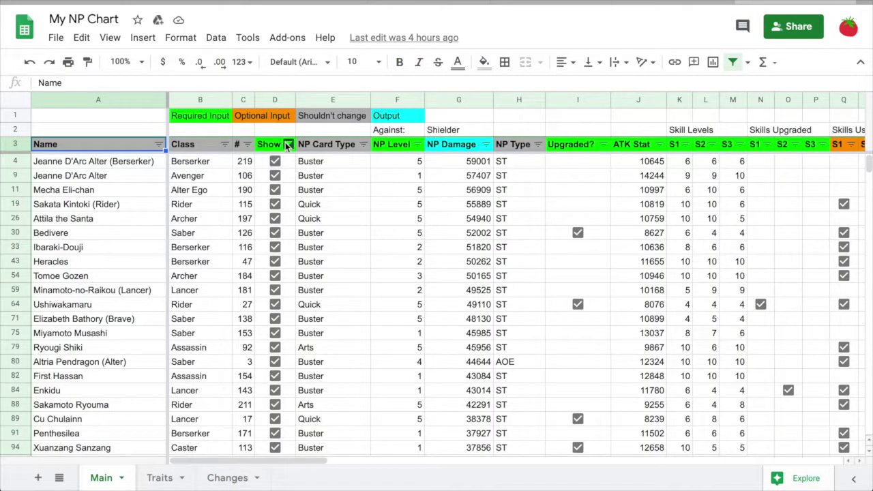
{"action": "left_click", "coordinate": [289, 144]}
{"action": "left_click", "coordinate": [196, 396]}
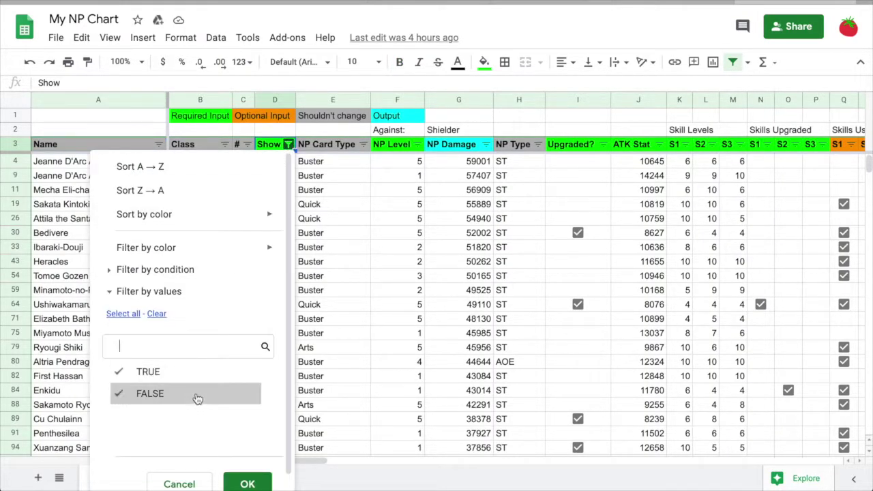
{"action": "left_click", "coordinate": [248, 478]}
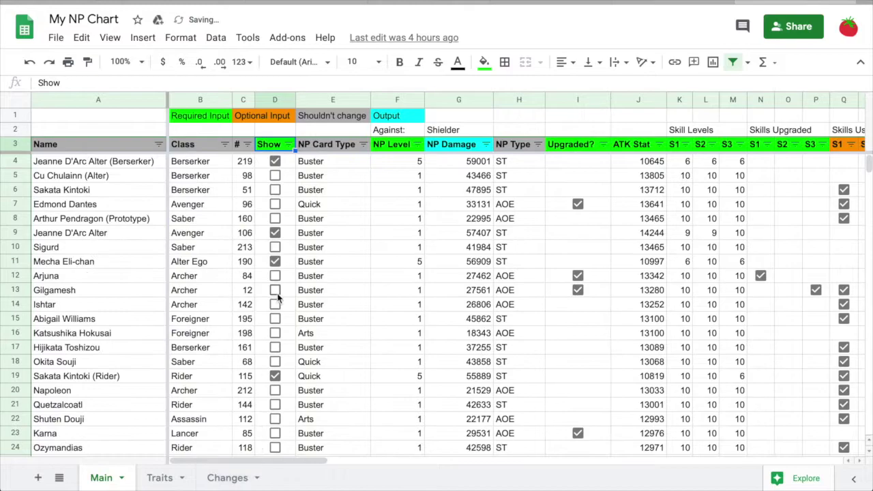
Step: Sort the servant list by # from A to Z
{"action": "left_click", "coordinate": [247, 144]}
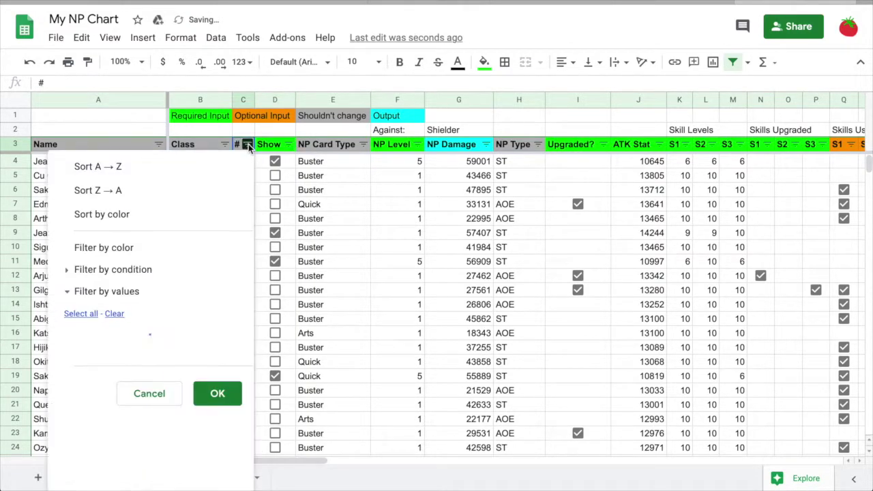
{"action": "left_click", "coordinate": [212, 170]}
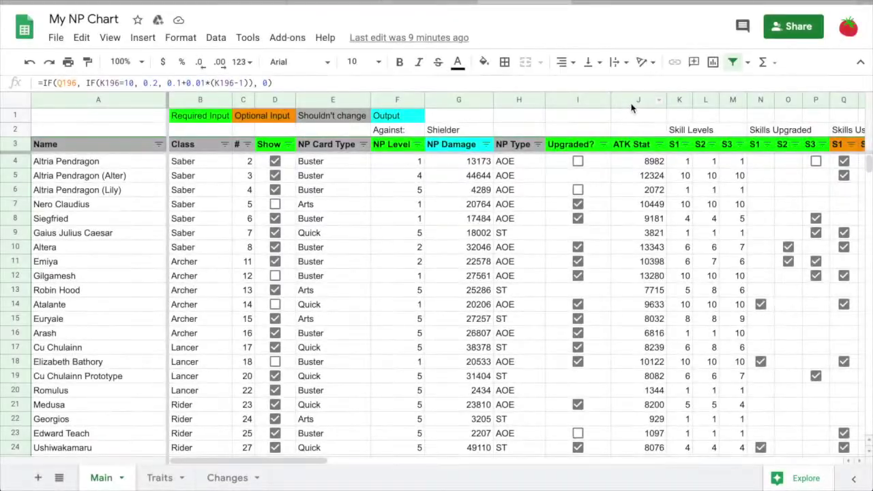
{"action": "left_click", "coordinate": [633, 101]}
Step: Insert an empty column left of ATK Stat and paste the COOOOL column into column J
{"action": "right_click", "coordinate": [633, 101]}
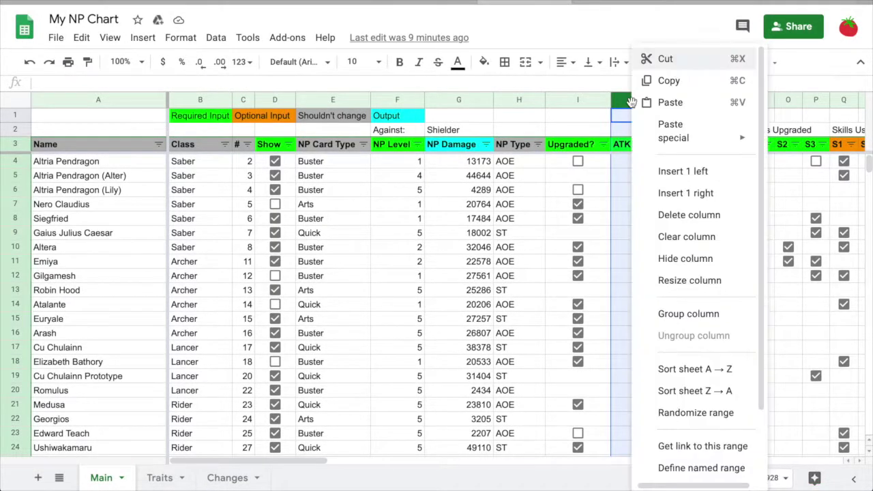
{"action": "left_click", "coordinate": [670, 173]}
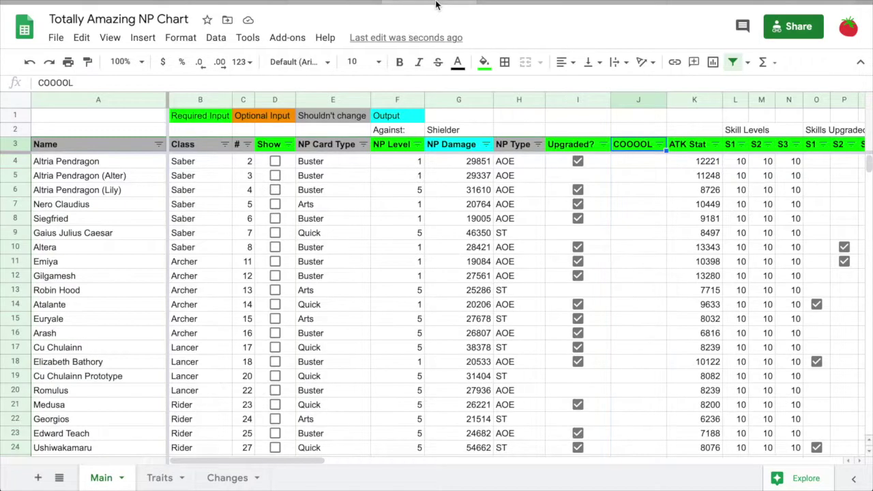
{"action": "scroll", "coordinate": [629, 206], "scroll_direction": "down", "scroll_amount": 1}
{"action": "scroll", "coordinate": [628, 205], "scroll_direction": "down", "scroll_amount": 3}
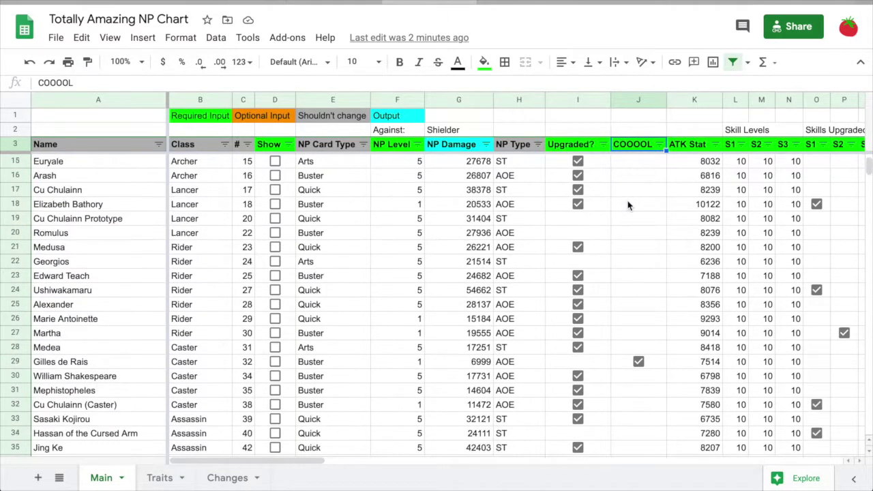
{"action": "scroll", "coordinate": [628, 205], "scroll_direction": "up", "scroll_amount": 4}
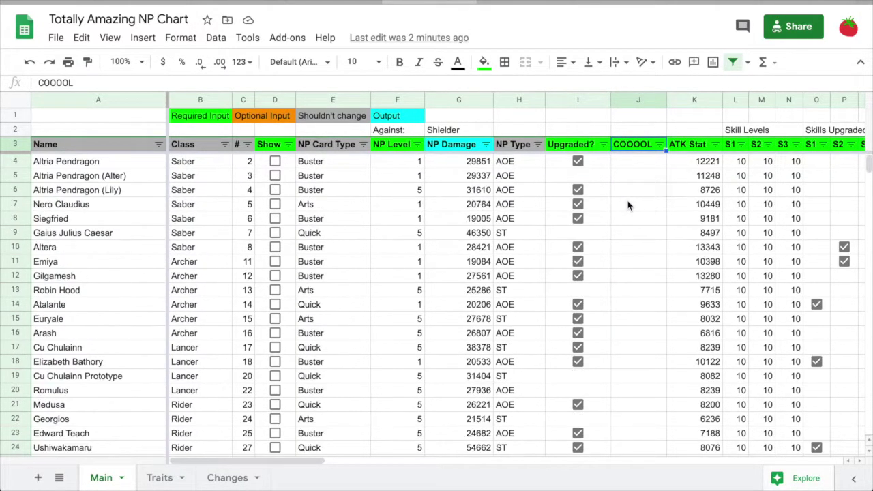
{"action": "left_click", "coordinate": [628, 100]}
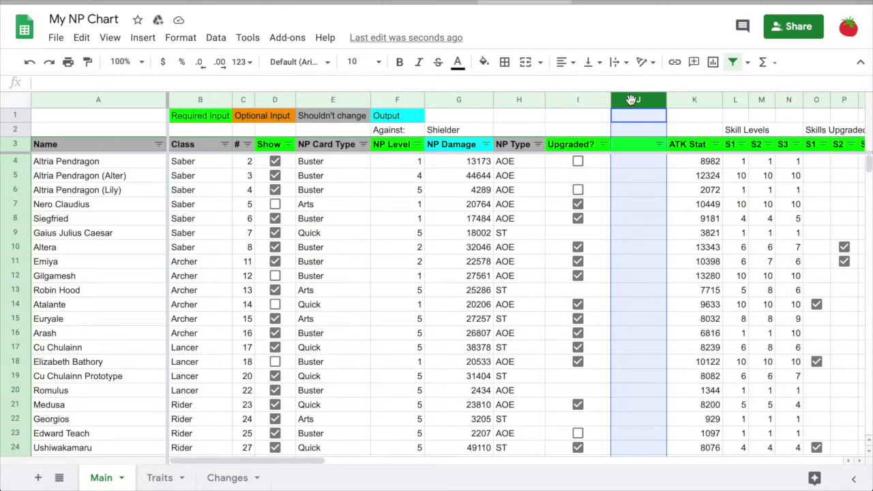
{"action": "key", "text": "ctrl+v"}
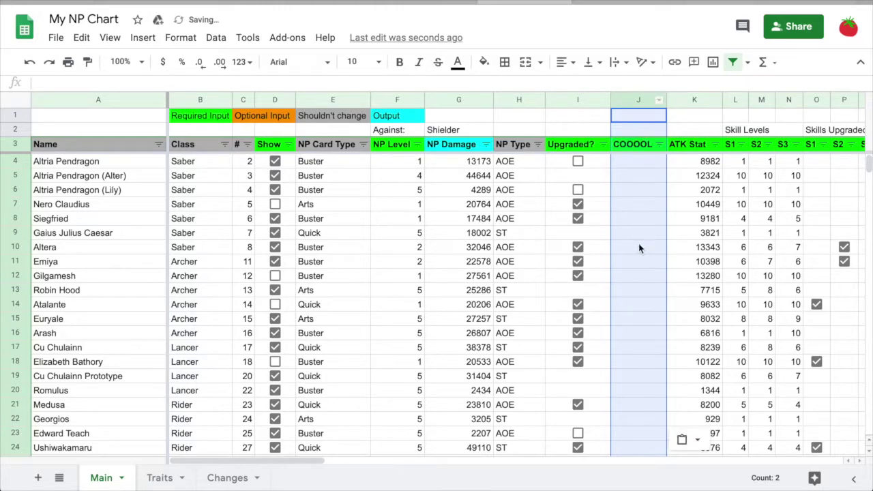
Step: Copy Martha's checkbox from I27 over Gilles de Rais's TRUE value in J29
{"action": "scroll", "coordinate": [638, 243], "scroll_direction": "down", "scroll_amount": 3}
{"action": "scroll", "coordinate": [640, 249], "scroll_direction": "down", "scroll_amount": 2}
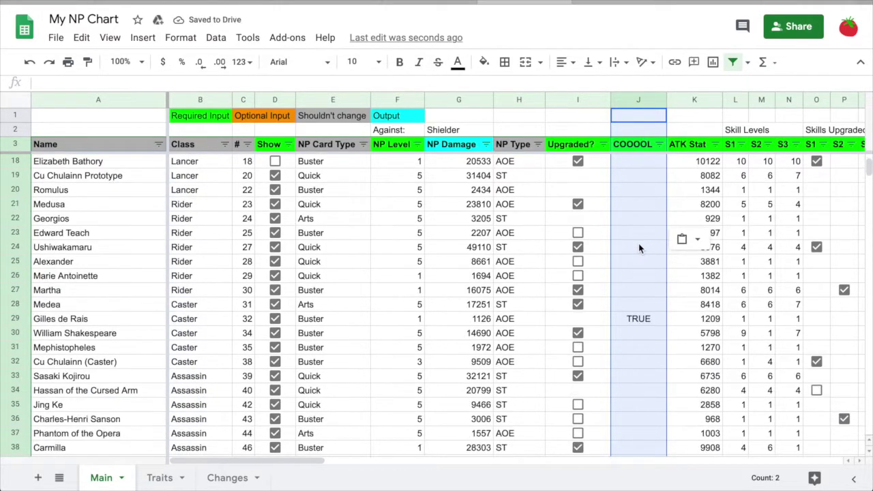
{"action": "left_click", "coordinate": [600, 290]}
{"action": "key", "text": "ctrl+c"}
{"action": "left_click", "coordinate": [651, 320]}
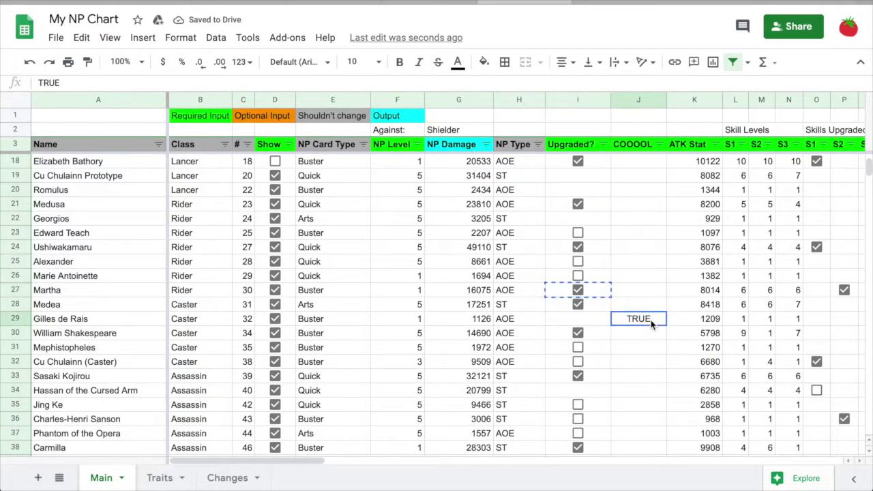
{"action": "key", "text": "ctrl+v"}
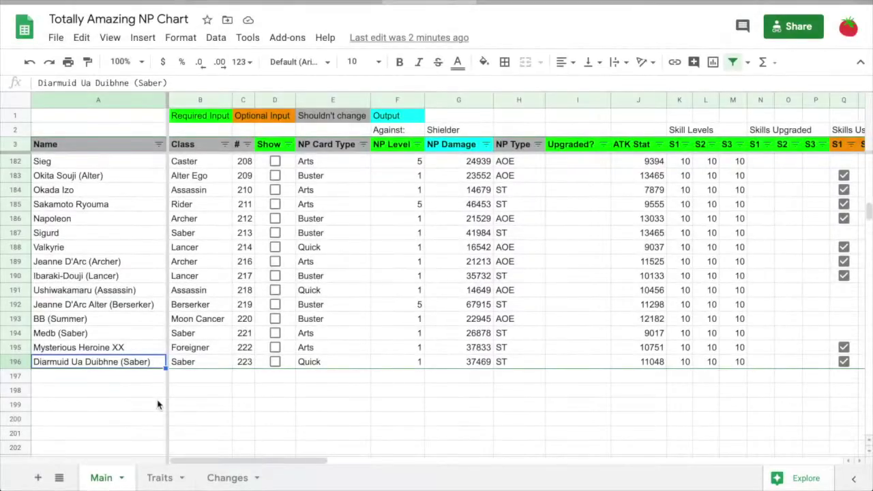
Step: Copy the Diarmuid Ua Duibhne (Saber) row from the main chart into row 196 of My NP Chart
{"action": "left_click", "coordinate": [17, 362]}
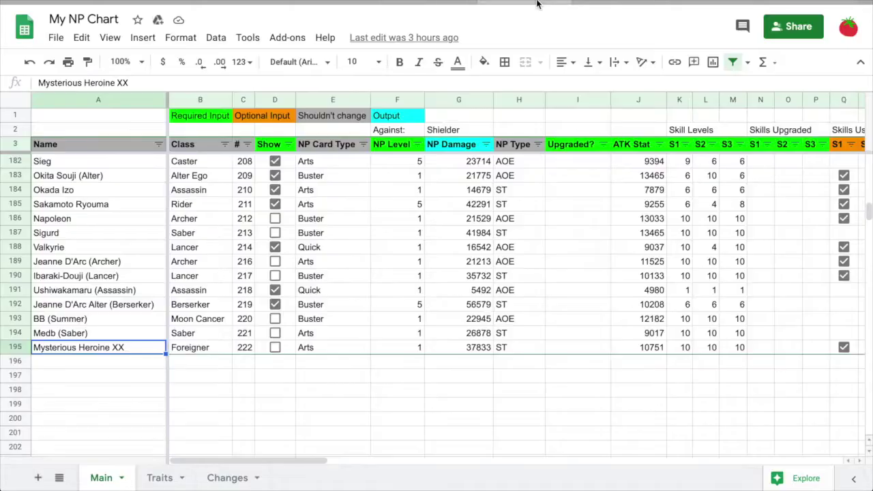
{"action": "left_click", "coordinate": [17, 361]}
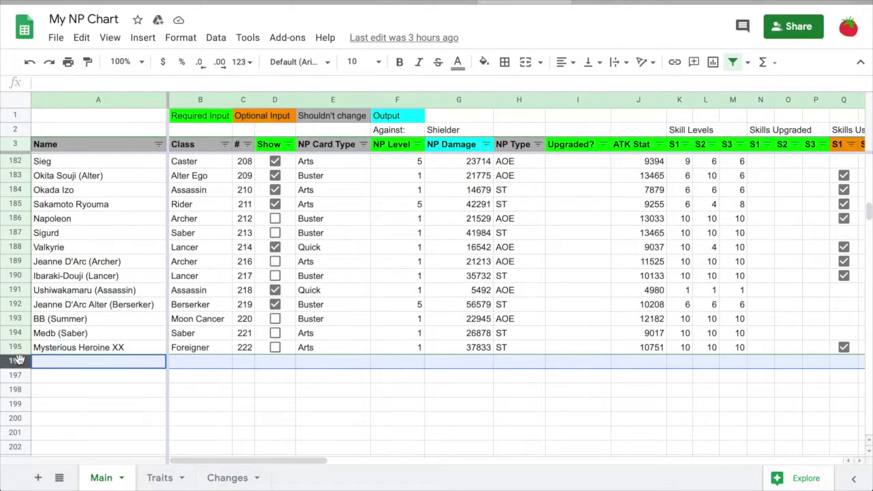
{"action": "key", "text": "ctrl+v"}
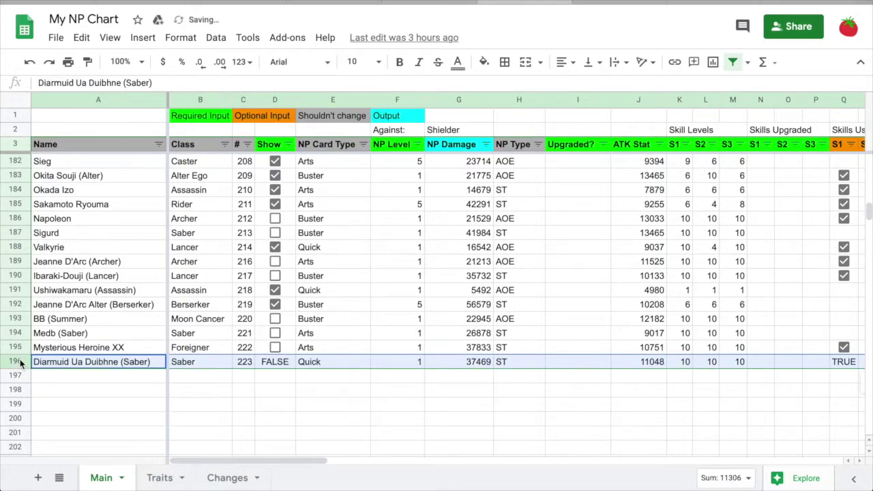
{"action": "left_click", "coordinate": [73, 378]}
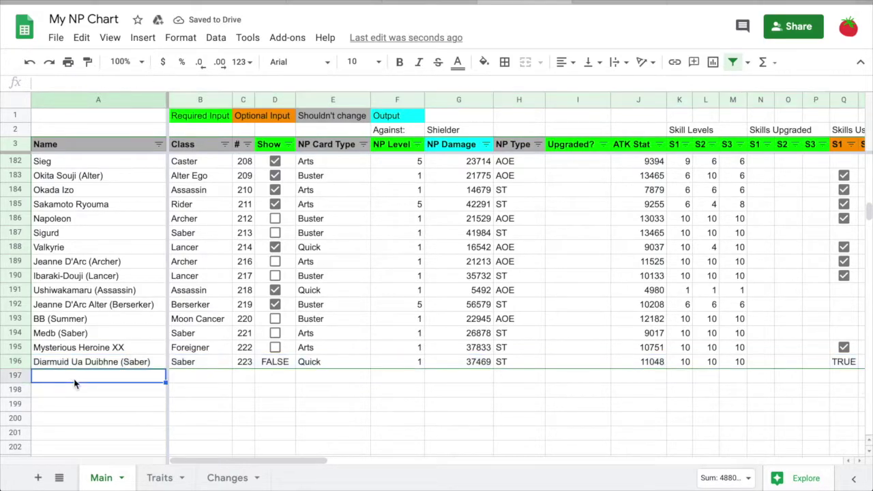
Step: Replace FALSE in D196 with the unticked Show checkbox copied from D195
{"action": "left_click", "coordinate": [263, 350]}
{"action": "key", "text": "ctrl+c"}
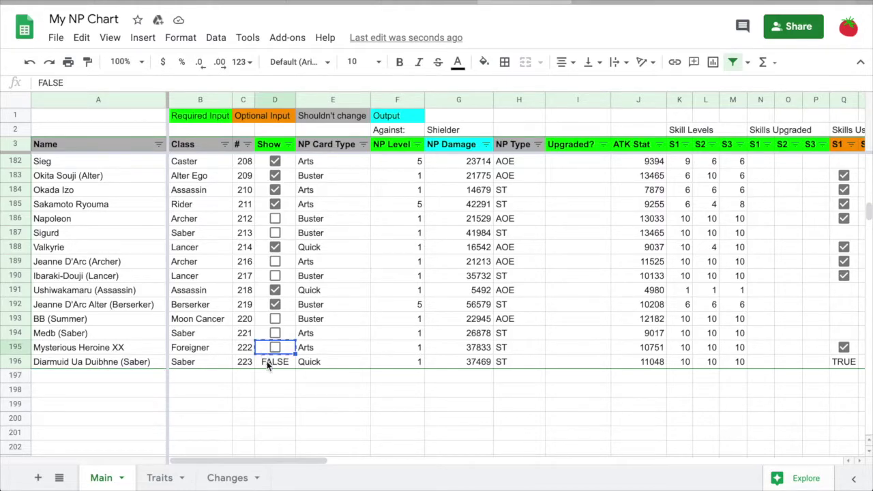
{"action": "left_click", "coordinate": [267, 361]}
{"action": "key", "text": "ctrl+v"}
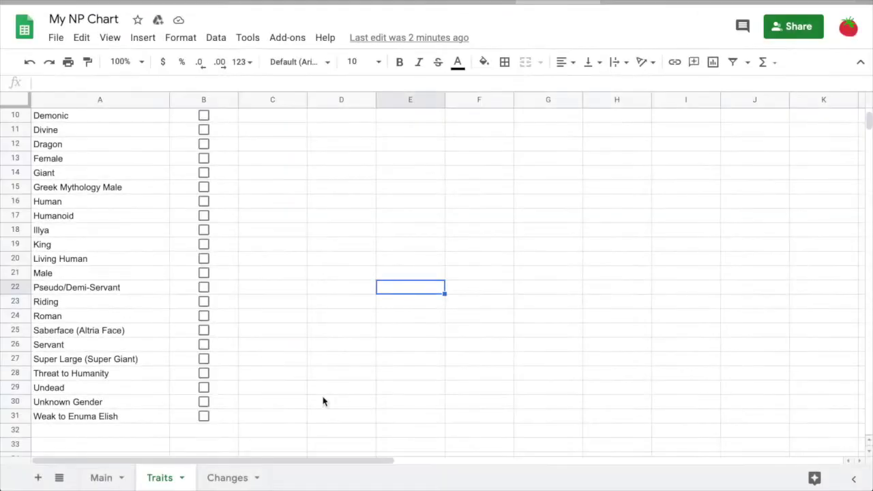
Step: Shift the traits from Female onward down one row and enter Evil in A13
{"action": "left_click", "coordinate": [229, 421]}
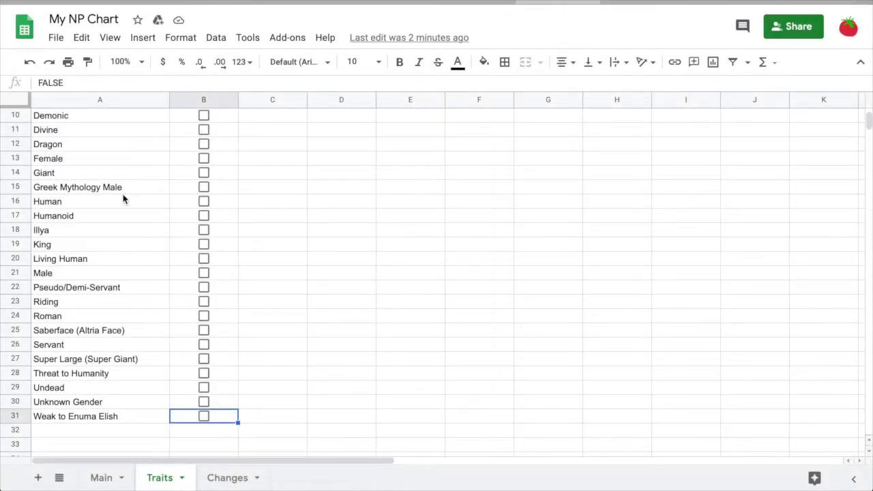
{"action": "left_click", "coordinate": [108, 163], "text": "shift"}
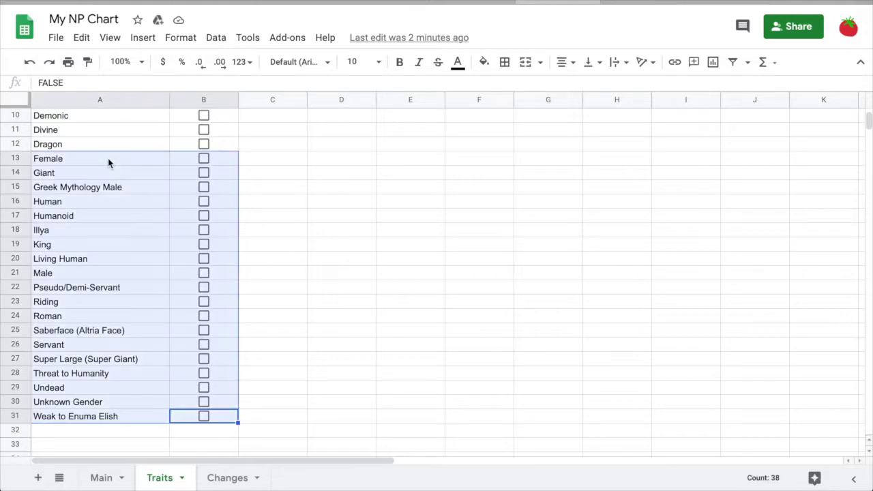
{"action": "left_click_drag", "start_coordinate": [237, 181], "coordinate": [238, 189]}
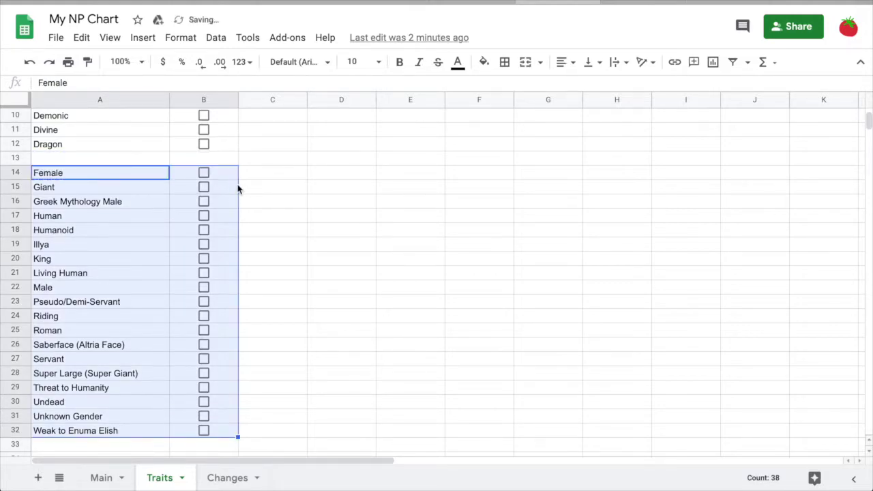
{"action": "left_click", "coordinate": [108, 158]}
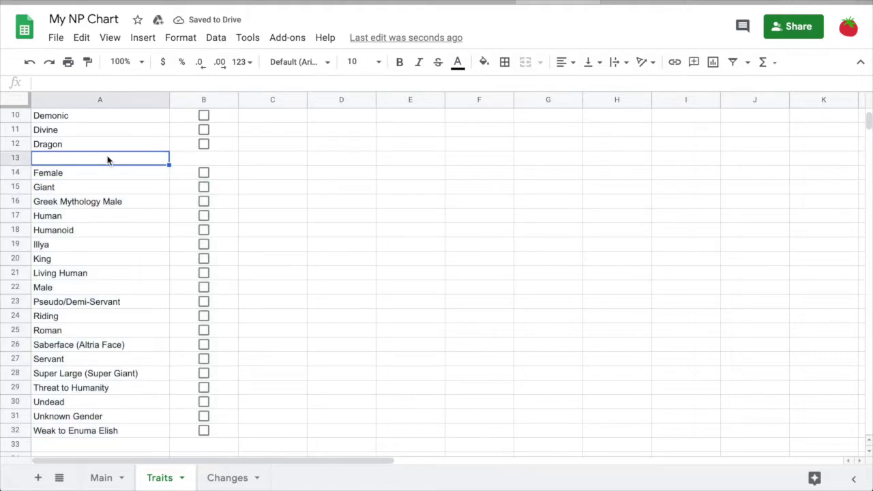
{"action": "type", "text": "Evil"}
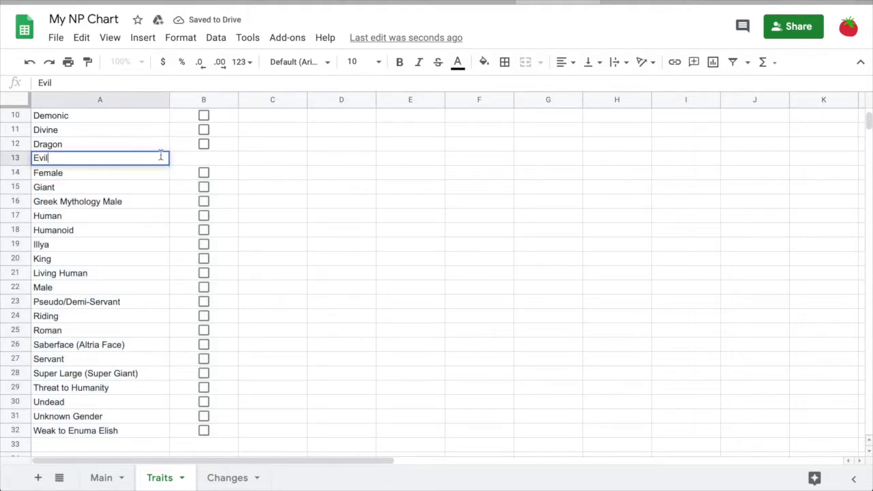
{"action": "left_click", "coordinate": [192, 159]}
Step: Copy Dragon's checkbox from B12 into B13 beside Evil, then go back to the Main sheet
{"action": "left_click", "coordinate": [189, 144]}
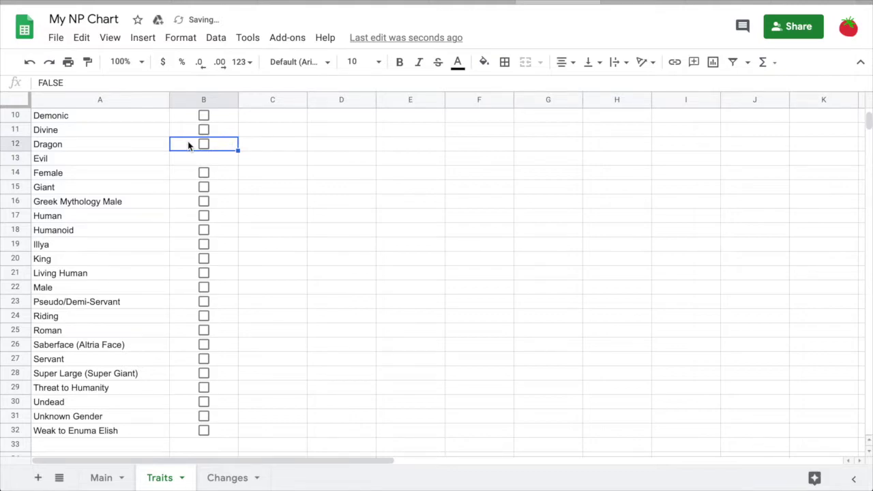
{"action": "key", "text": "ctrl+c"}
{"action": "left_click", "coordinate": [190, 160]}
{"action": "key", "text": "ctrl+v"}
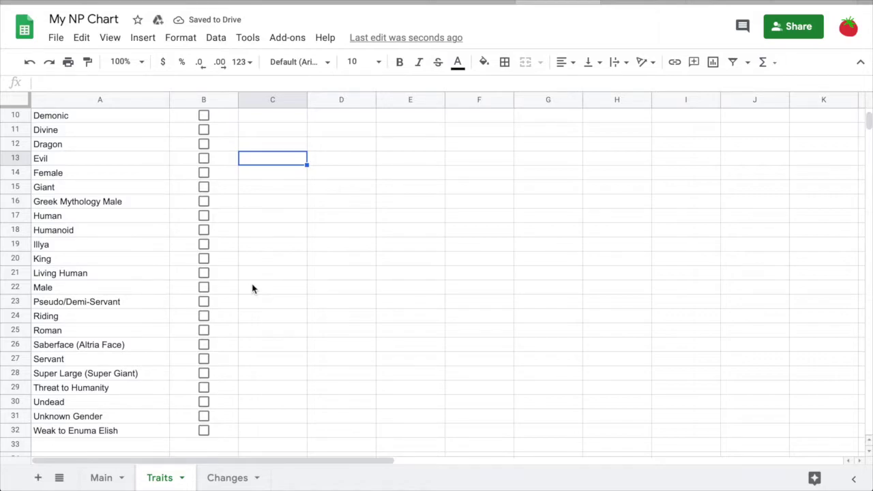
{"action": "key", "text": "ctrl+shift+Page_Up"}
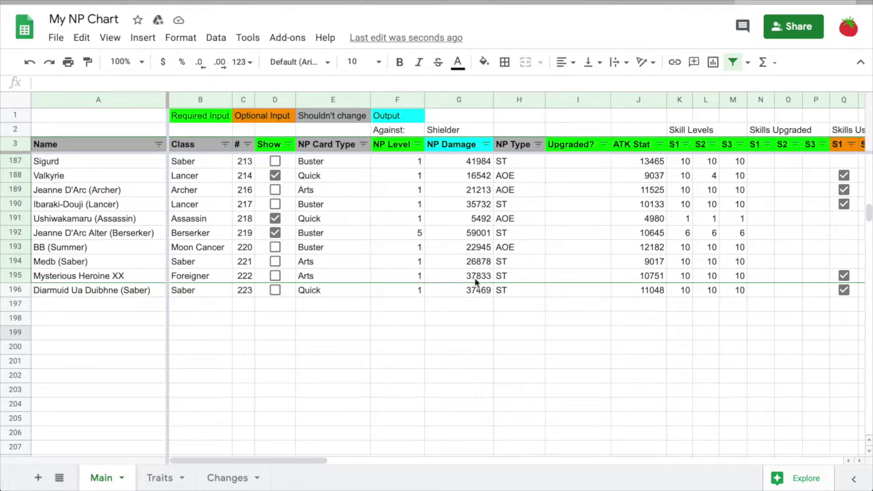
Step: Remove the existing filter from the Main sheet
{"action": "scroll", "coordinate": [570, 285], "scroll_direction": "right", "scroll_amount": 10}
{"action": "scroll", "coordinate": [771, 283], "scroll_direction": "up", "scroll_amount": 20}
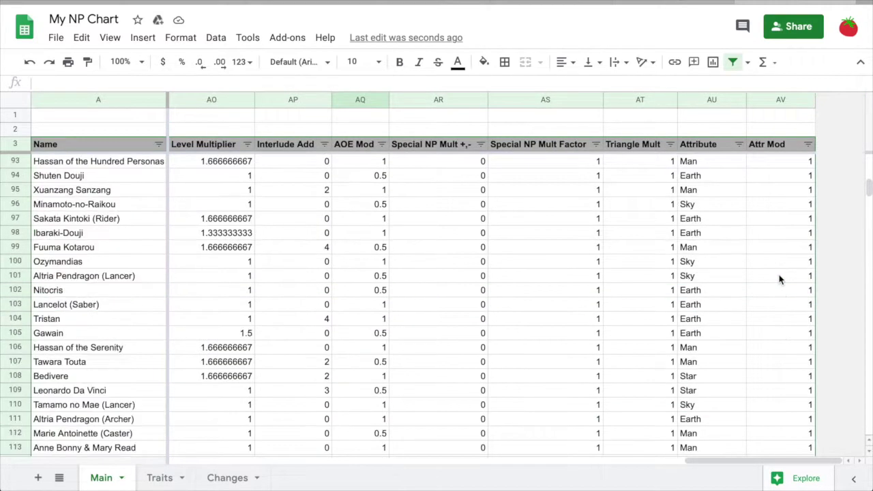
{"action": "scroll", "coordinate": [780, 280], "scroll_direction": "left", "scroll_amount": 10}
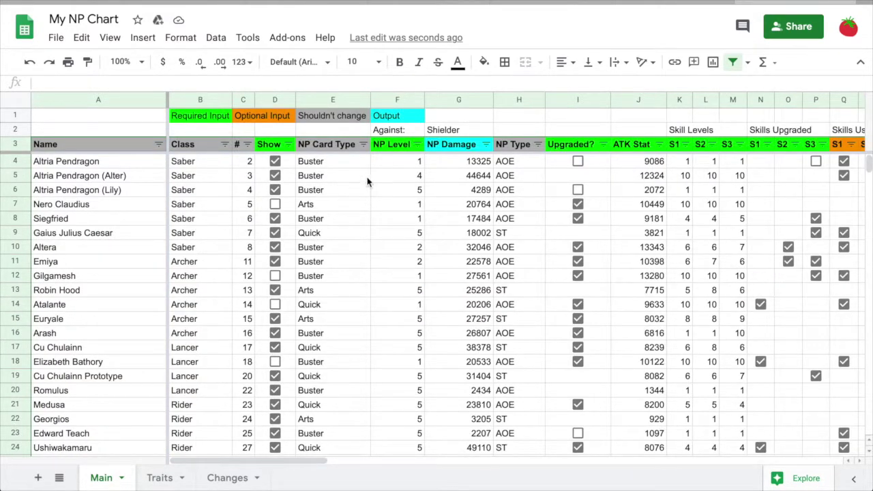
{"action": "left_click", "coordinate": [730, 62]}
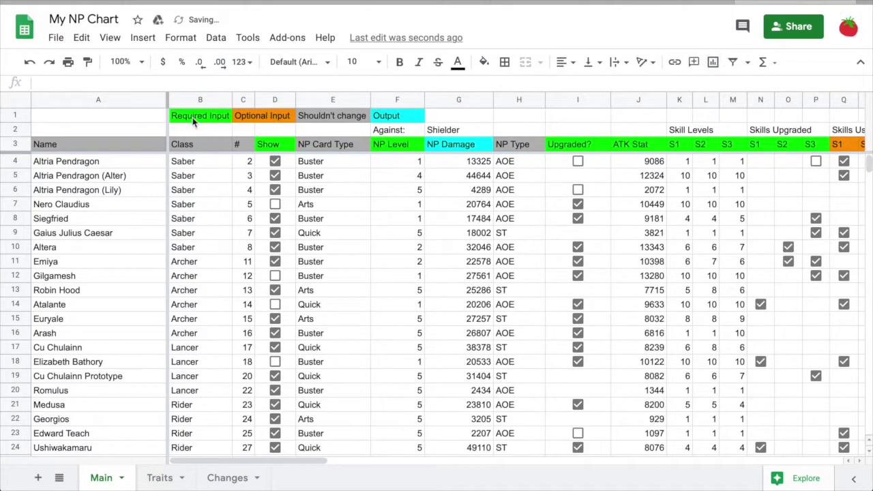
Step: Select A3:AV196 and create a new filter over that range
{"action": "left_click", "coordinate": [114, 147]}
{"action": "scroll", "coordinate": [335, 261], "scroll_direction": "right", "scroll_amount": 10}
{"action": "scroll", "coordinate": [335, 261], "scroll_direction": "down", "scroll_amount": 20}
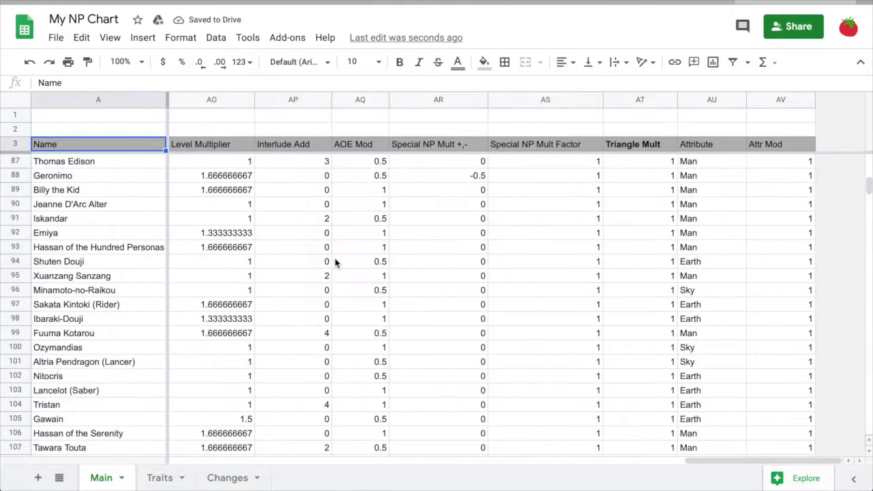
{"action": "scroll", "coordinate": [335, 261], "scroll_direction": "down", "scroll_amount": 13}
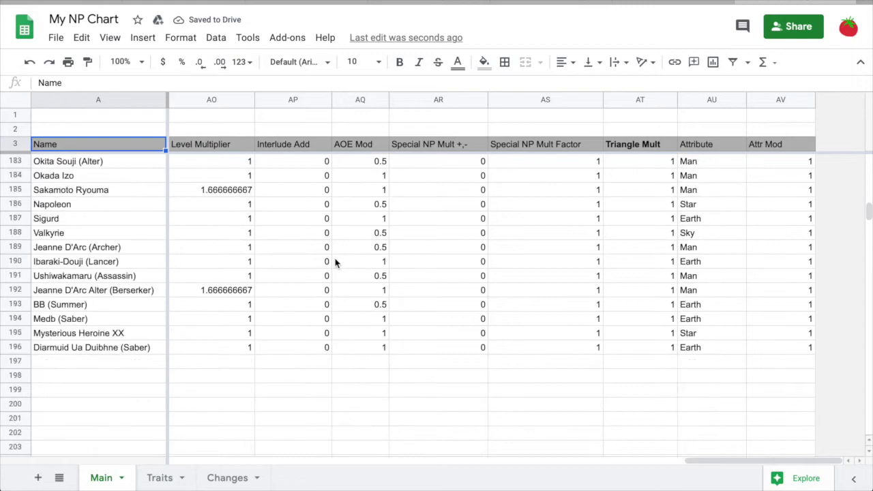
{"action": "left_click", "coordinate": [776, 192], "text": "shift"}
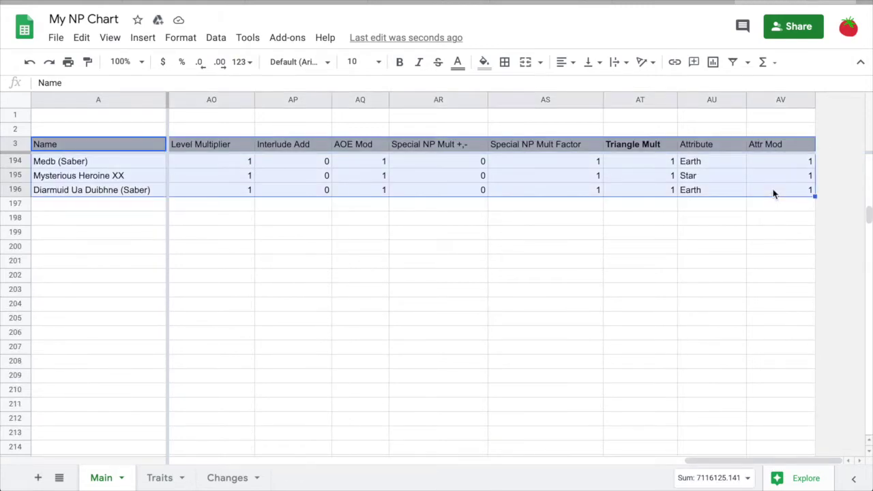
{"action": "left_click", "coordinate": [216, 38]}
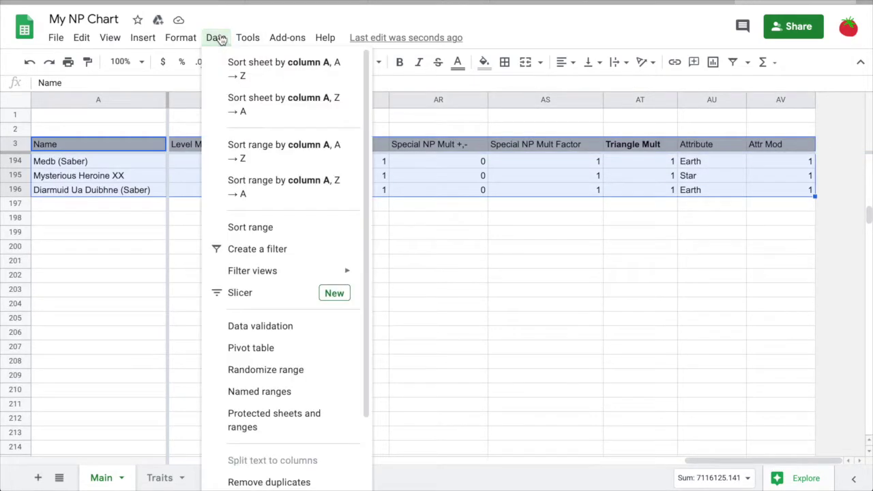
{"action": "left_click", "coordinate": [280, 250]}
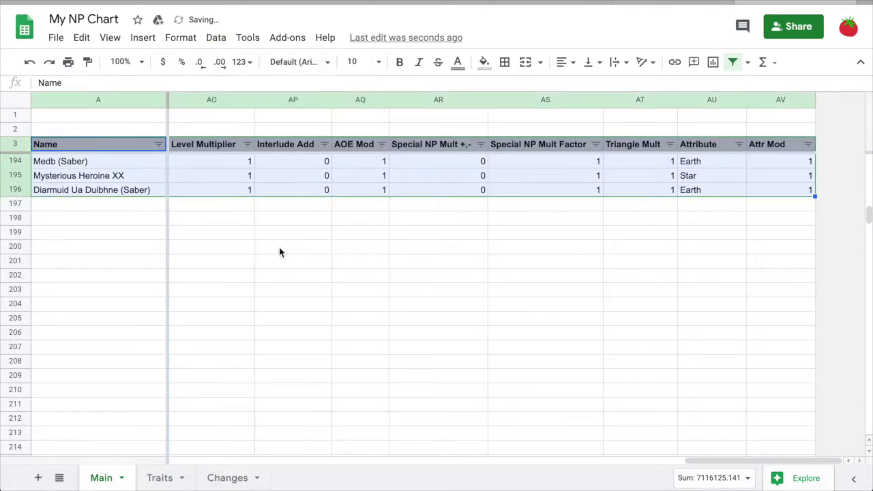
{"action": "left_click", "coordinate": [280, 250]}
{"action": "scroll", "coordinate": [279, 247], "scroll_direction": "left", "scroll_amount": 10}
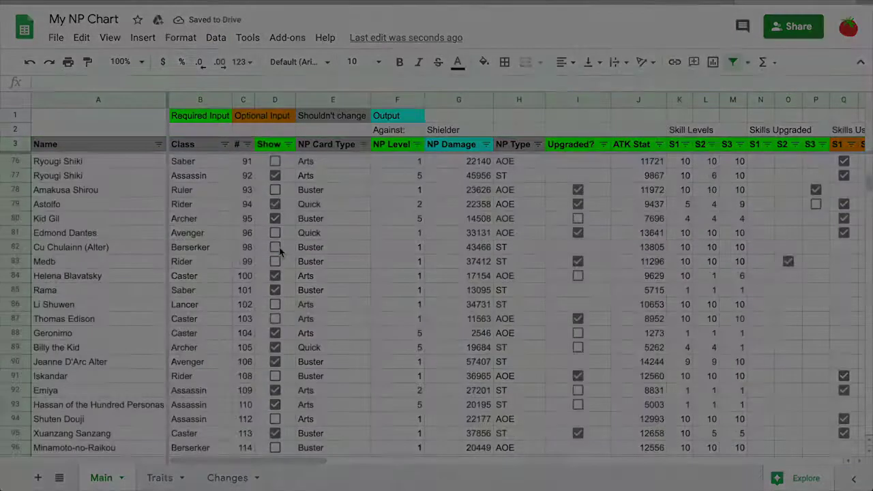